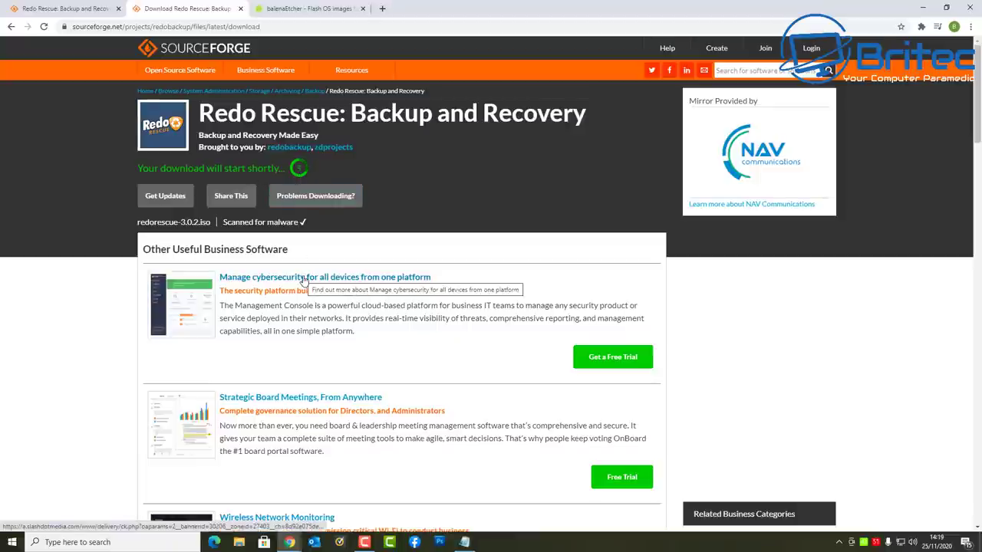
Download balenaEtcher for Windows from its website and install it with balenaEtcher-Setup-1.5.111.exe, accepting the license agreement.
{"action": "mouse_move", "coordinate": [266, 69]}
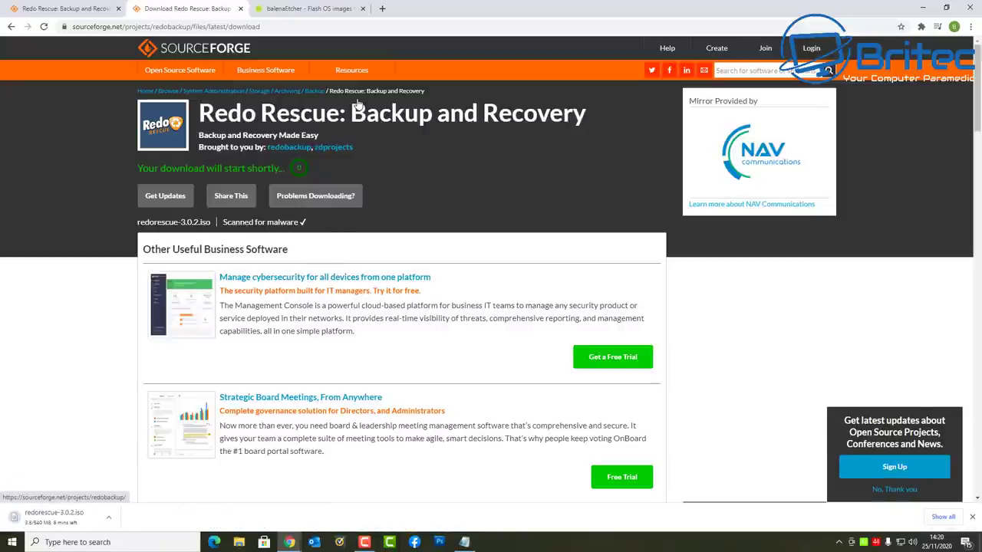
{"action": "left_click", "coordinate": [306, 9]}
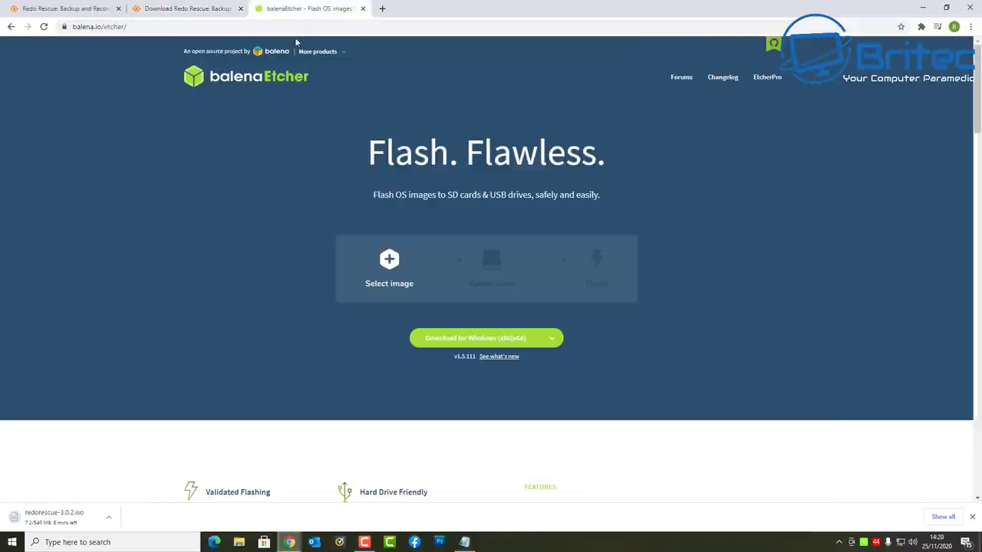
{"action": "left_click", "coordinate": [443, 346]}
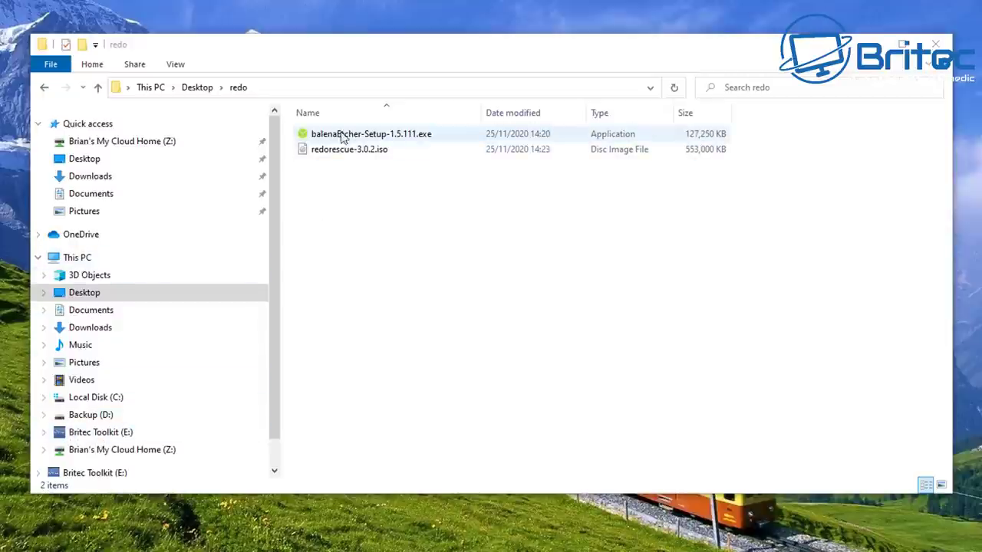
{"action": "double_click", "coordinate": [369, 134]}
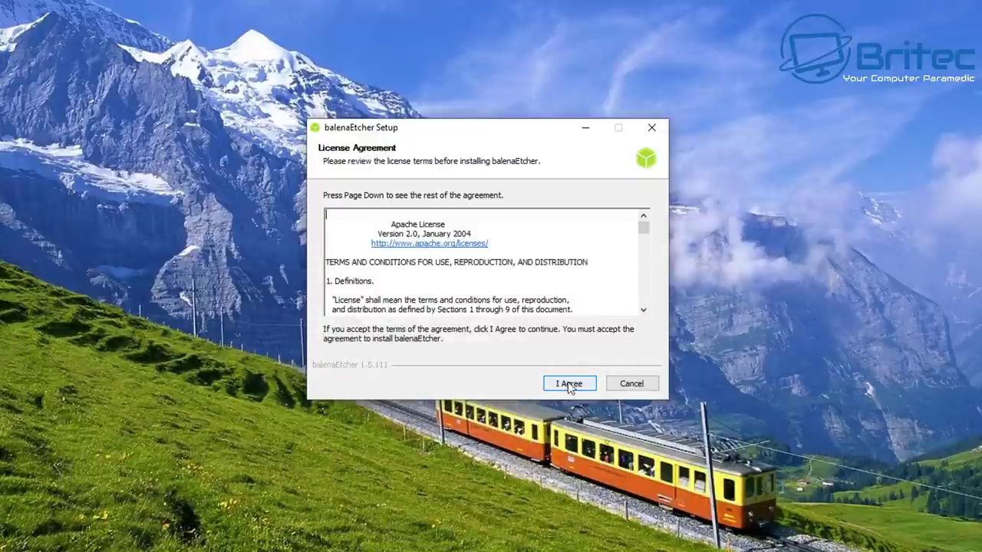
{"action": "left_click", "coordinate": [569, 383]}
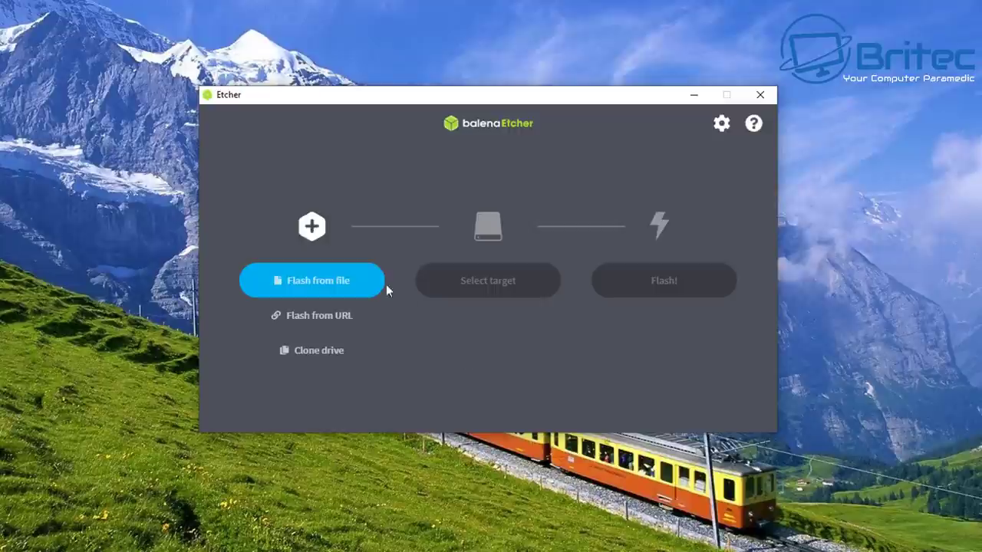
Load redorescue-3.0.2.iso from the redo folder on the desktop as the image file to flash.
{"action": "left_click", "coordinate": [317, 285]}
{"action": "left_click_drag", "start_coordinate": [590, 121], "coordinate": [536, 96]}
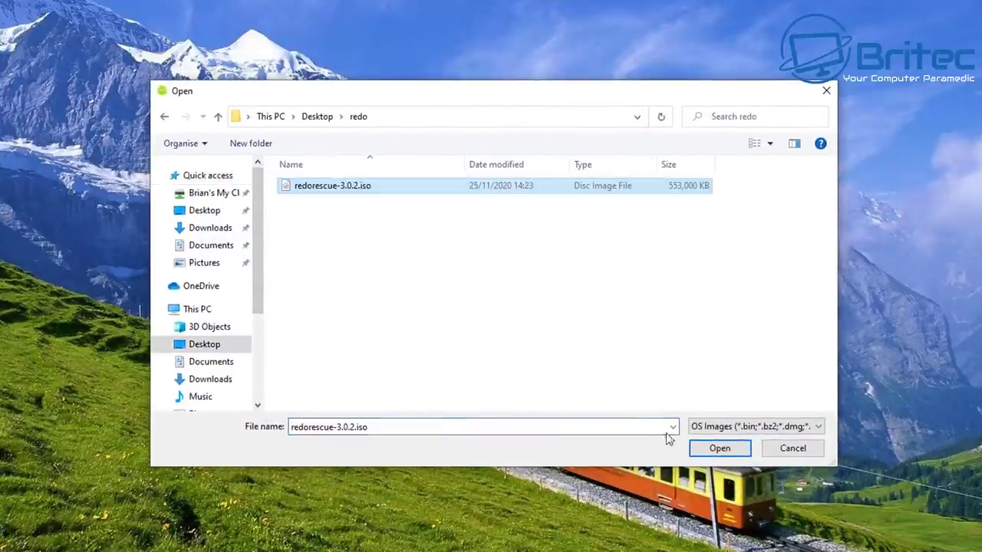
{"action": "left_click", "coordinate": [718, 448]}
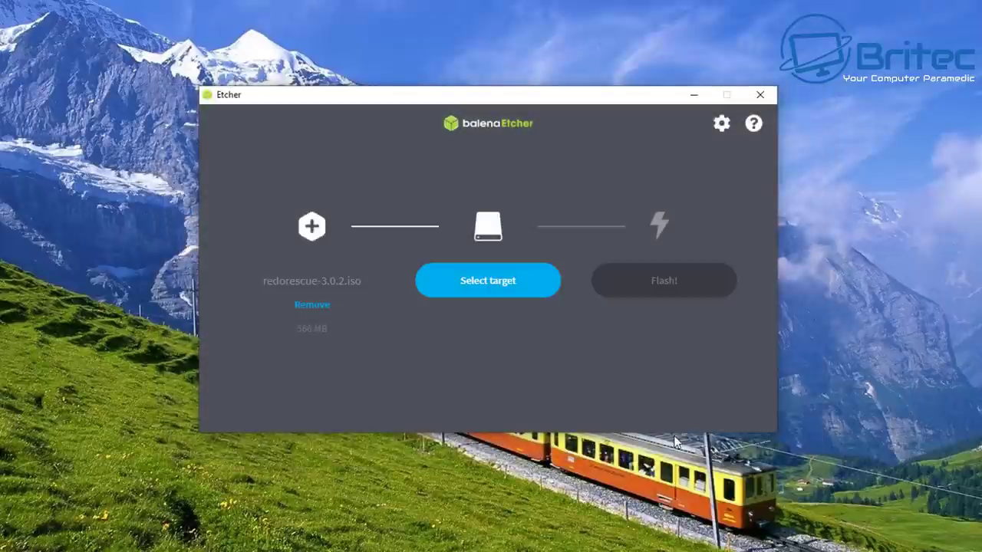
Choose the 30.8 GB SanDisk Ultra USB 3.0 device as the flash target.
{"action": "left_click", "coordinate": [488, 281]}
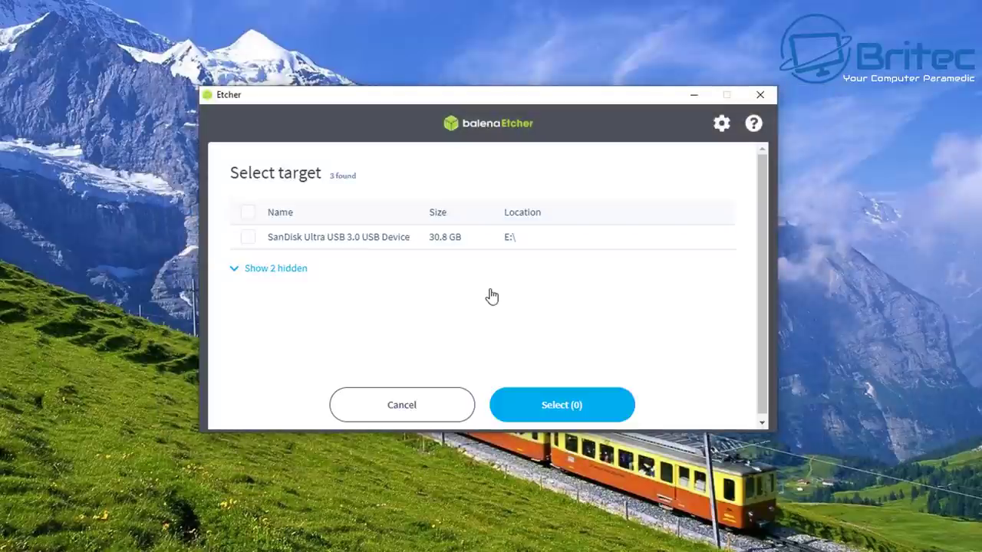
{"action": "left_click", "coordinate": [249, 239]}
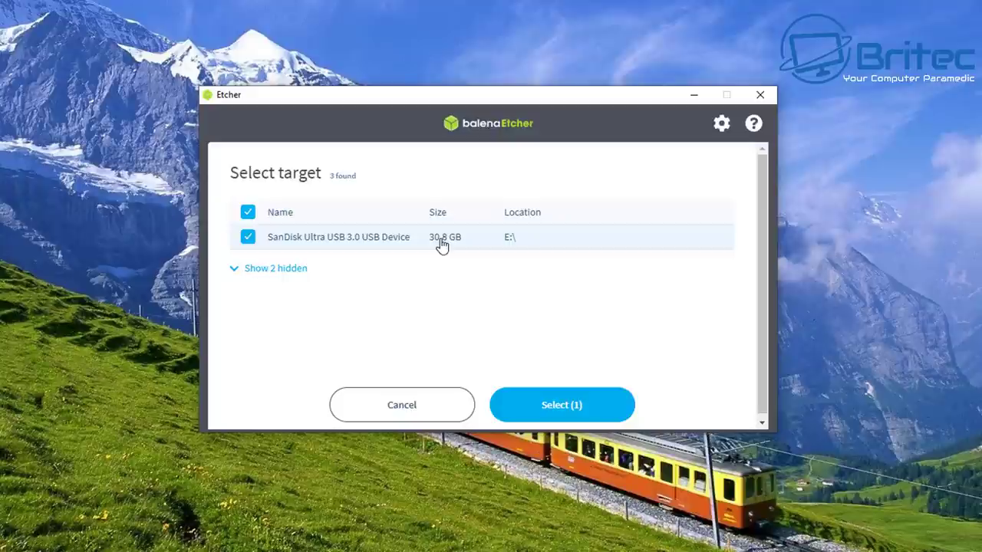
{"action": "left_click", "coordinate": [572, 407]}
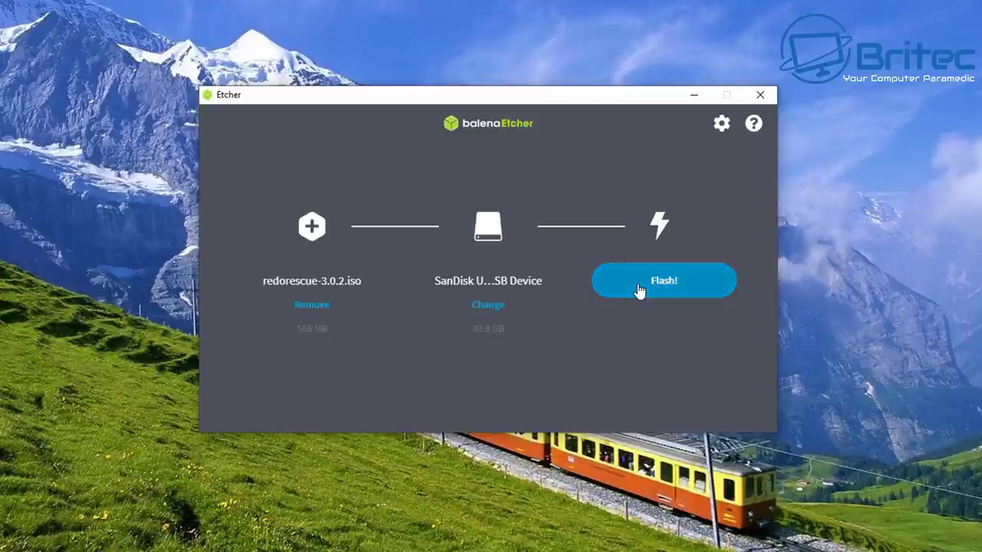
Flash the Redo Rescue image to the USB drive and close Etcher once it has finished.
{"action": "left_click", "coordinate": [639, 284]}
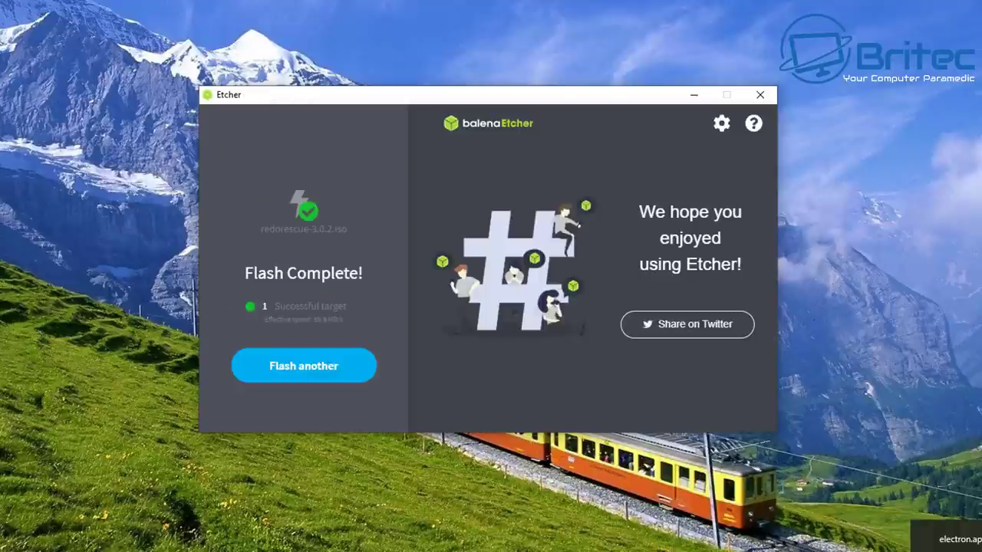
{"action": "mouse_move", "coordinate": [315, 320]}
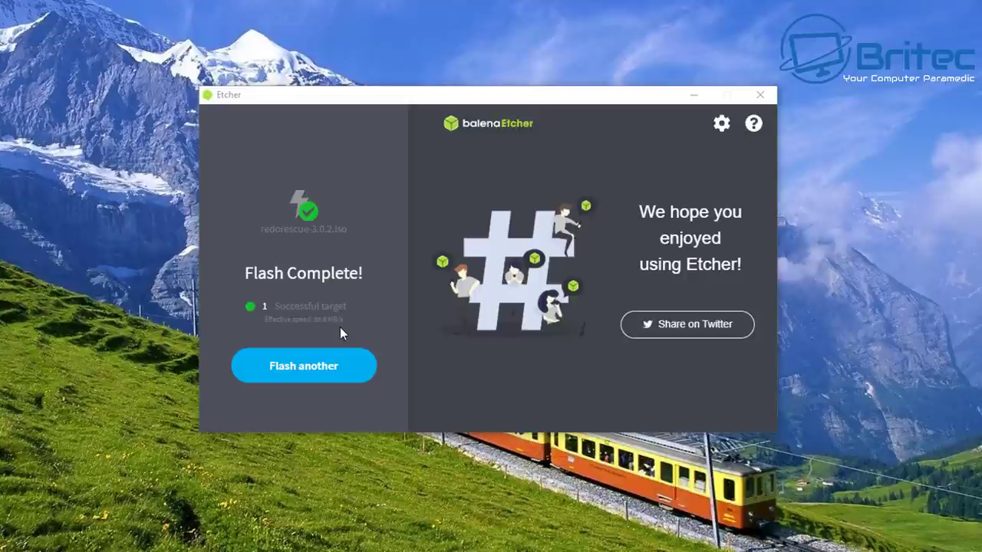
{"action": "left_click", "coordinate": [765, 97]}
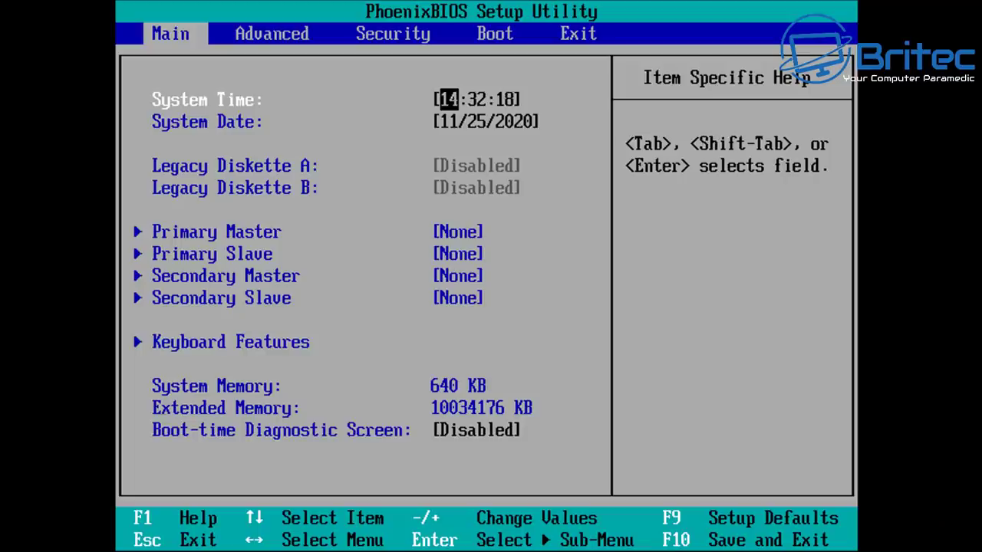
Move CD-ROM Drive to first place in the BIOS boot order, then save the configuration and exit the setup.
{"action": "key", "text": "Down"}
{"action": "key", "text": "Down"}
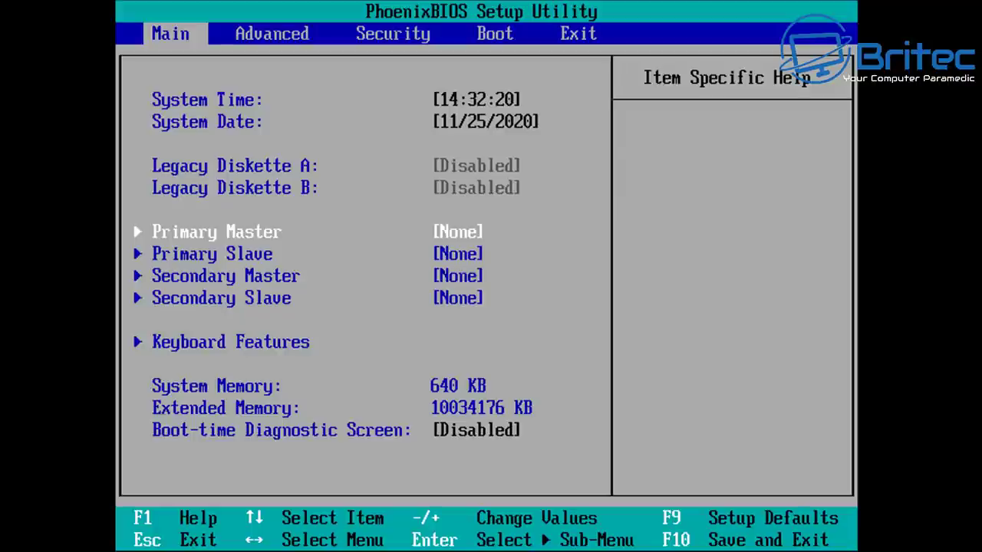
{"action": "key", "text": "Right"}
{"action": "key", "text": "Right"}
{"action": "key", "text": "Right"}
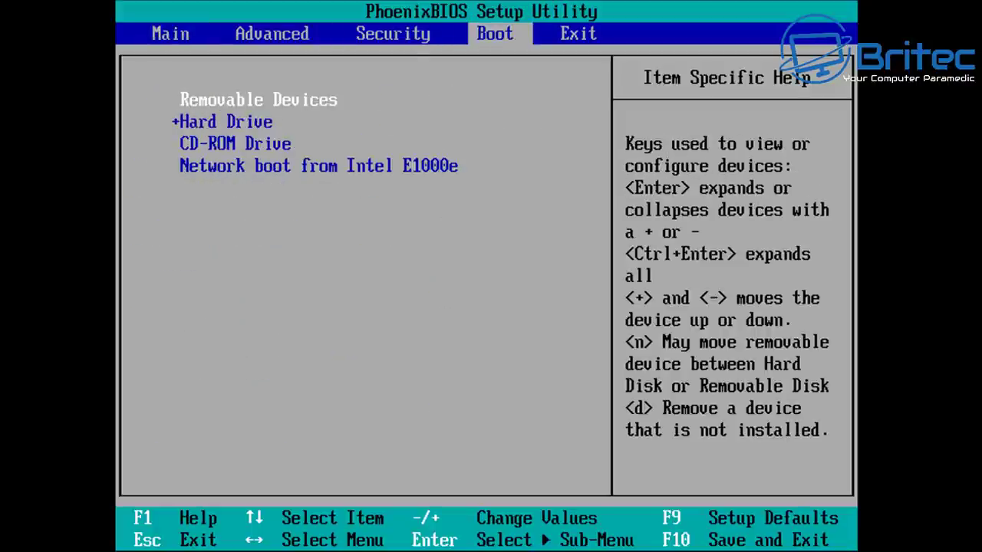
{"action": "key", "text": "Down"}
{"action": "key", "text": "Down"}
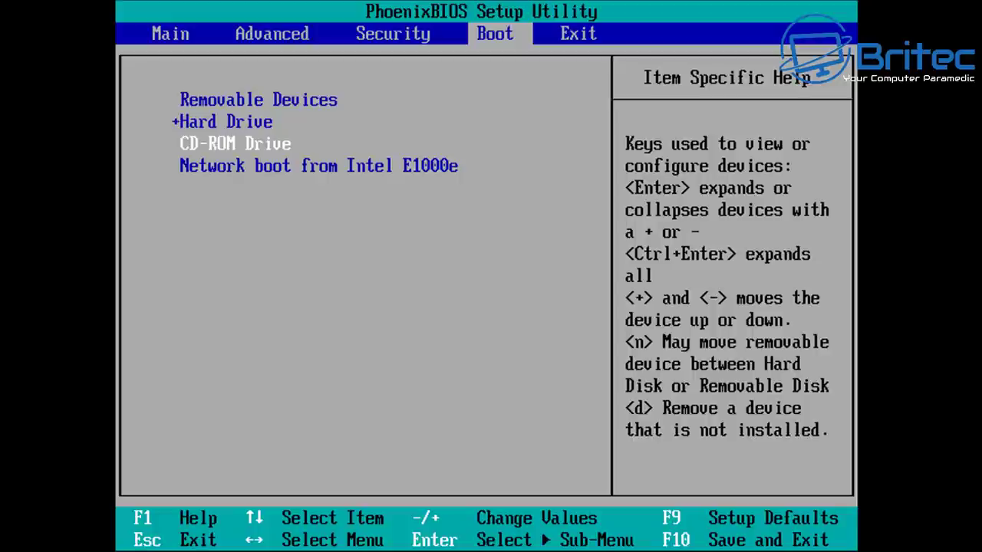
{"action": "key", "text": "plus"}
{"action": "key", "text": "plus"}
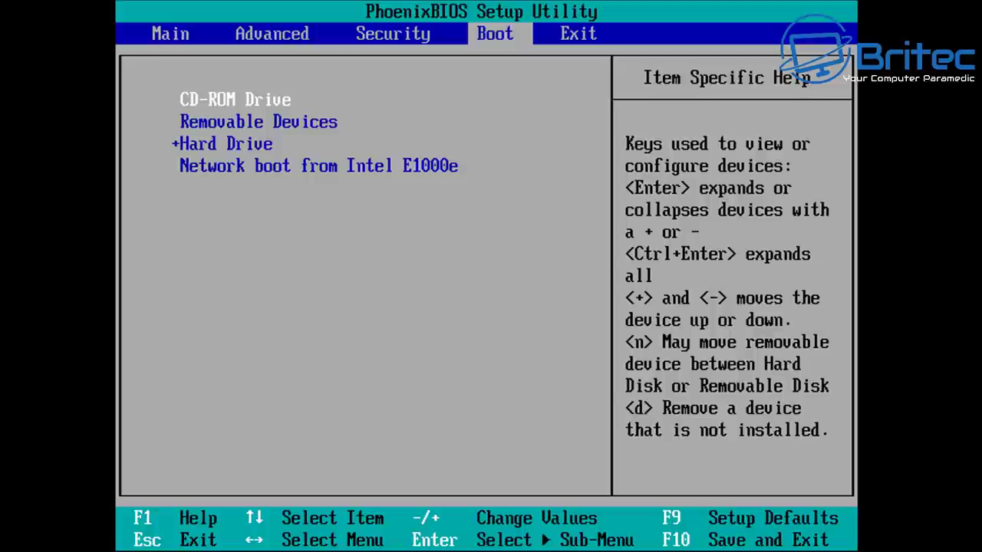
{"action": "key", "text": "F10"}
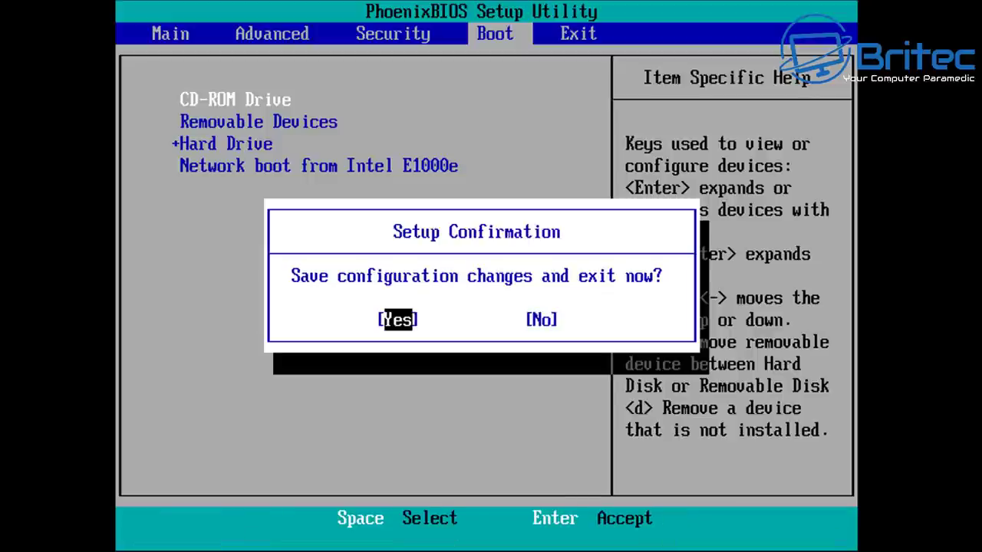
{"action": "key", "text": "Return"}
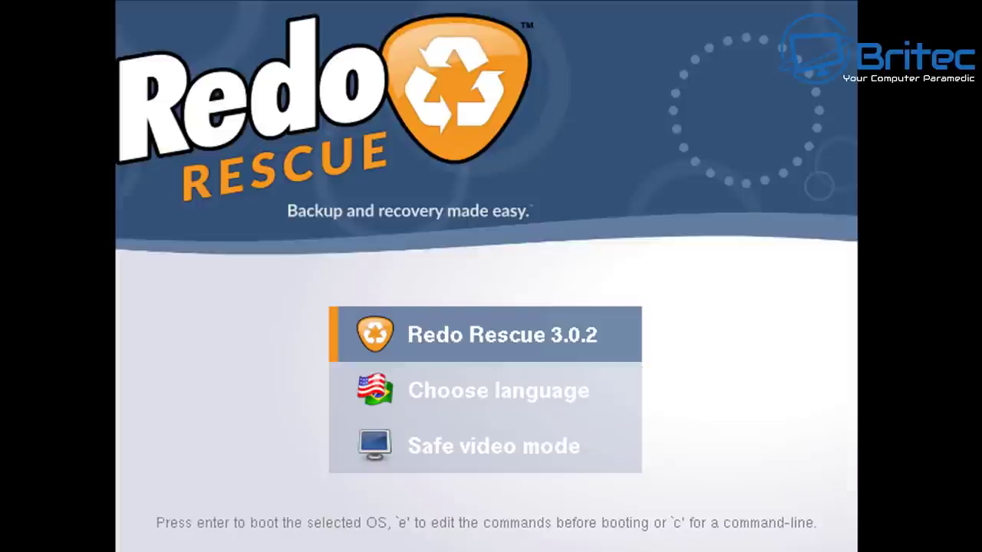
Look through the boot menu entries and boot Redo Rescue 3.0.2.
{"action": "key", "text": "Down"}
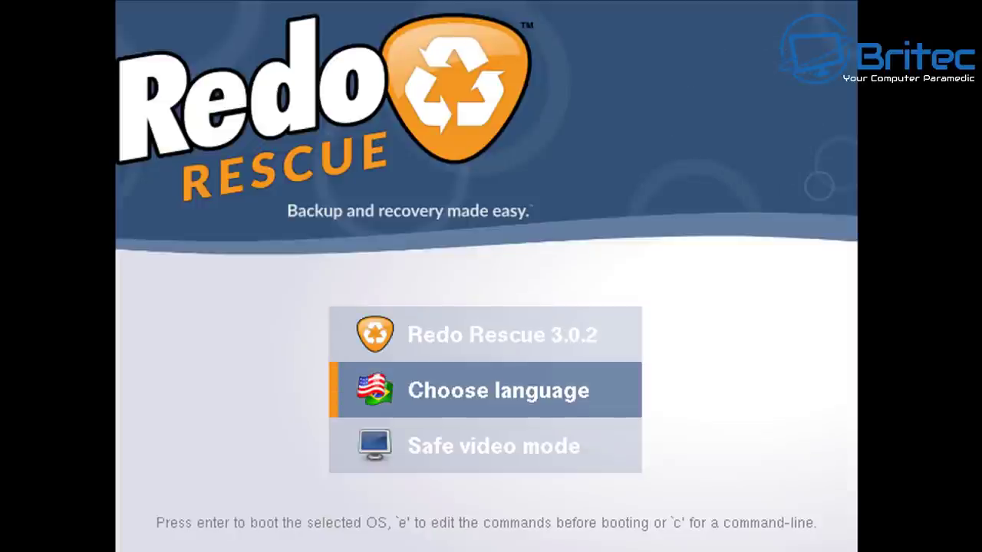
{"action": "key", "text": "Up"}
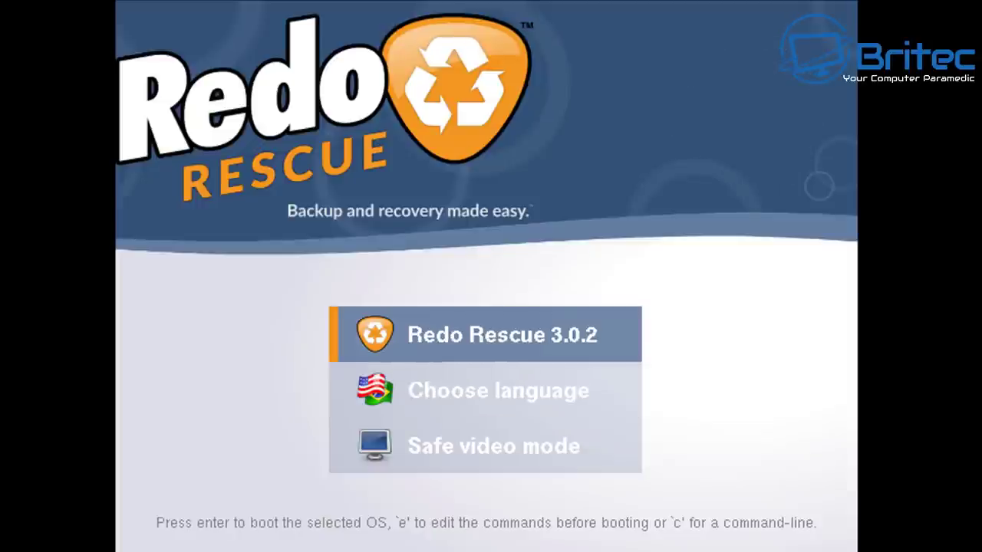
{"action": "key", "text": "Down"}
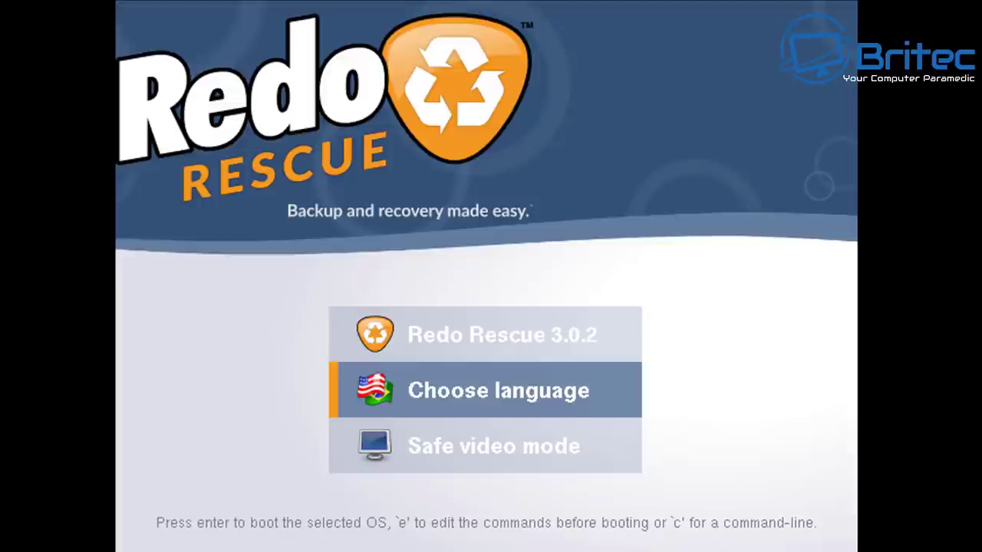
{"action": "key", "text": "Down"}
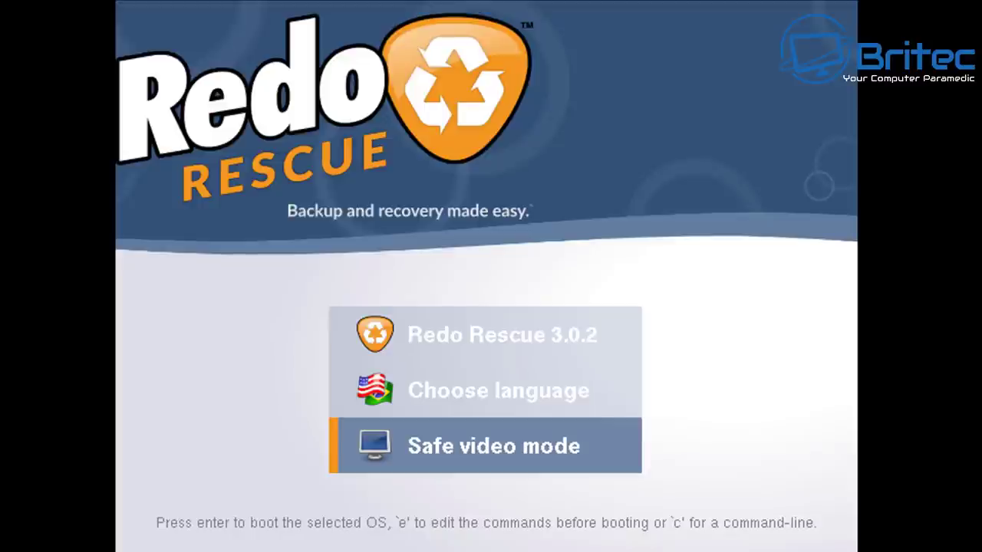
{"action": "key", "text": "Up"}
{"action": "key", "text": "Up"}
{"action": "key", "text": "Return"}
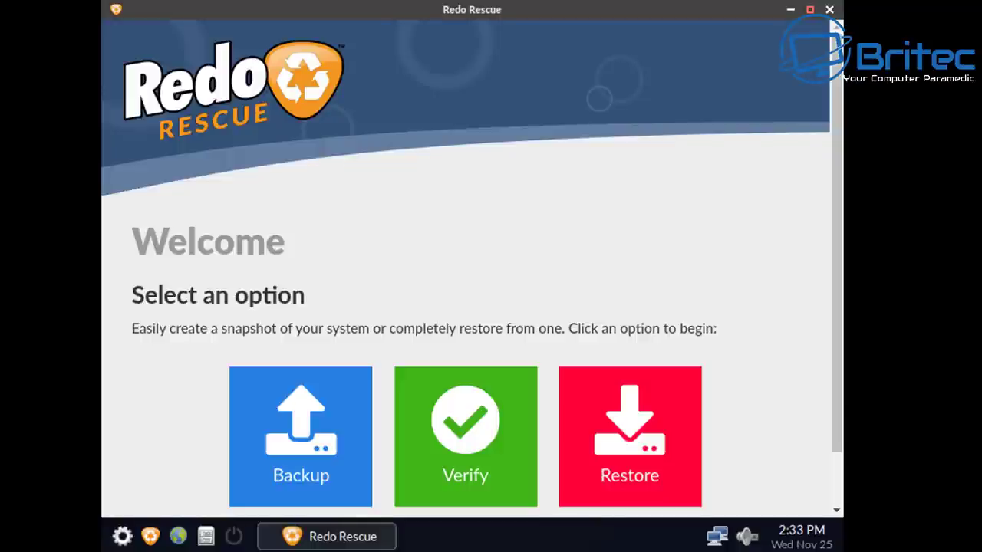
Examine the bundled tools in the Application Finder, including the full application list and the Settings and System categories.
{"action": "left_click", "coordinate": [122, 536]}
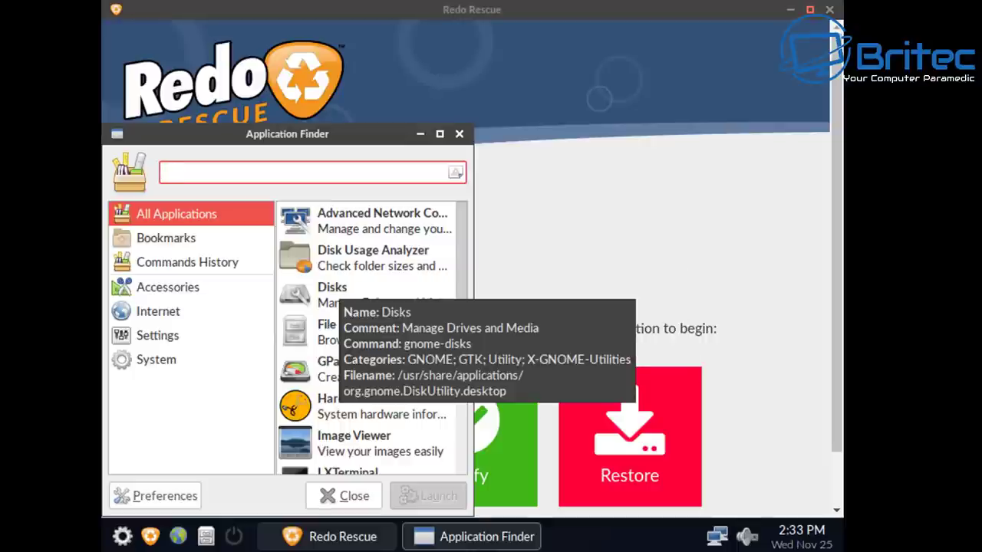
{"action": "left_click", "coordinate": [332, 295]}
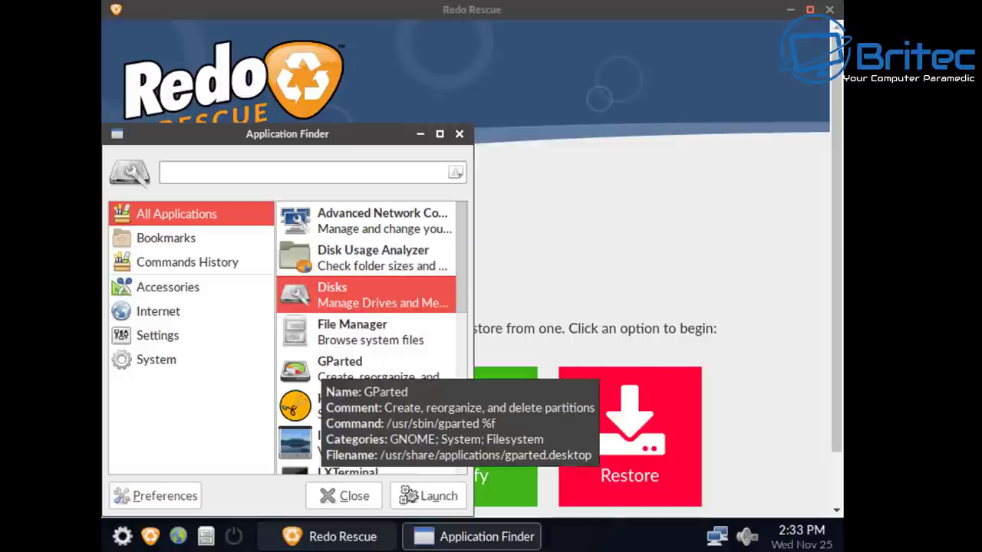
{"action": "scroll", "coordinate": [314, 376], "scroll_direction": "down", "scroll_amount": 1}
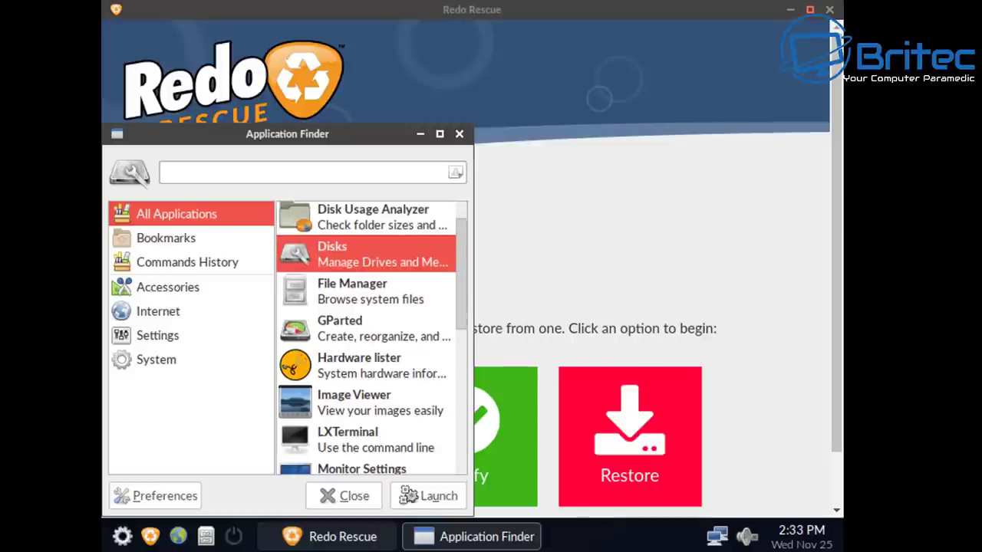
{"action": "scroll", "coordinate": [384, 426], "scroll_direction": "down", "scroll_amount": 3}
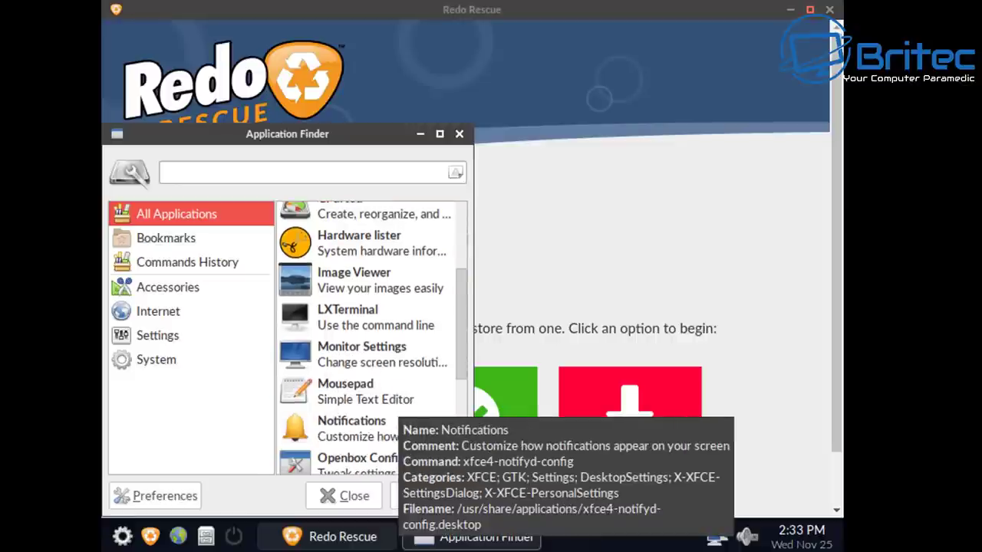
{"action": "scroll", "coordinate": [384, 426], "scroll_direction": "down", "scroll_amount": 3}
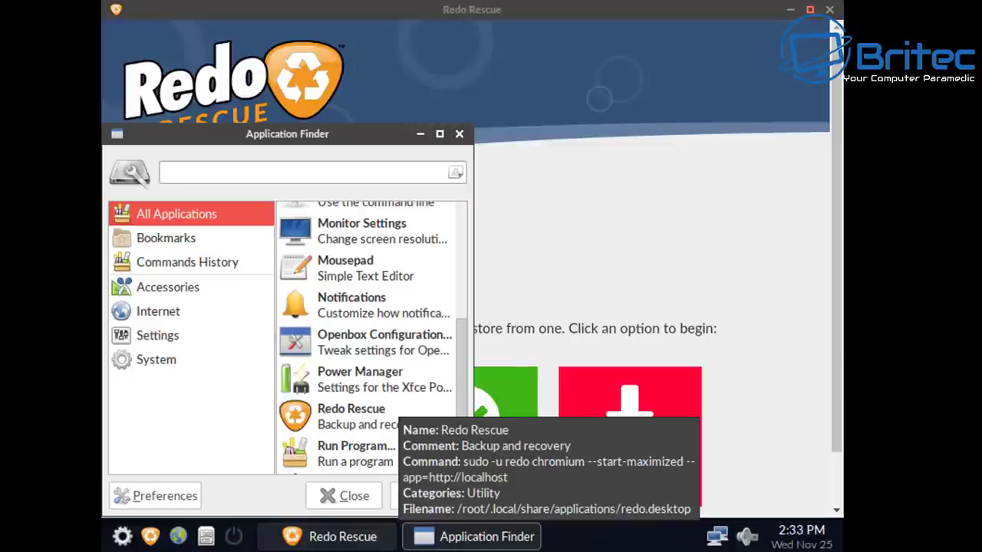
{"action": "scroll", "coordinate": [384, 426], "scroll_direction": "down", "scroll_amount": 2}
{"action": "scroll", "coordinate": [383, 426], "scroll_direction": "down", "scroll_amount": 1}
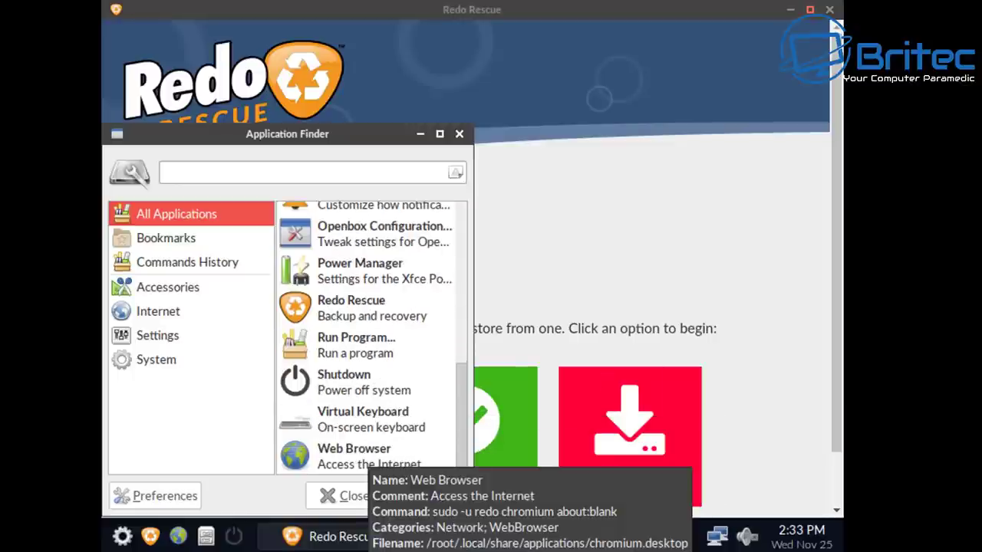
{"action": "scroll", "coordinate": [384, 426], "scroll_direction": "up", "scroll_amount": 2}
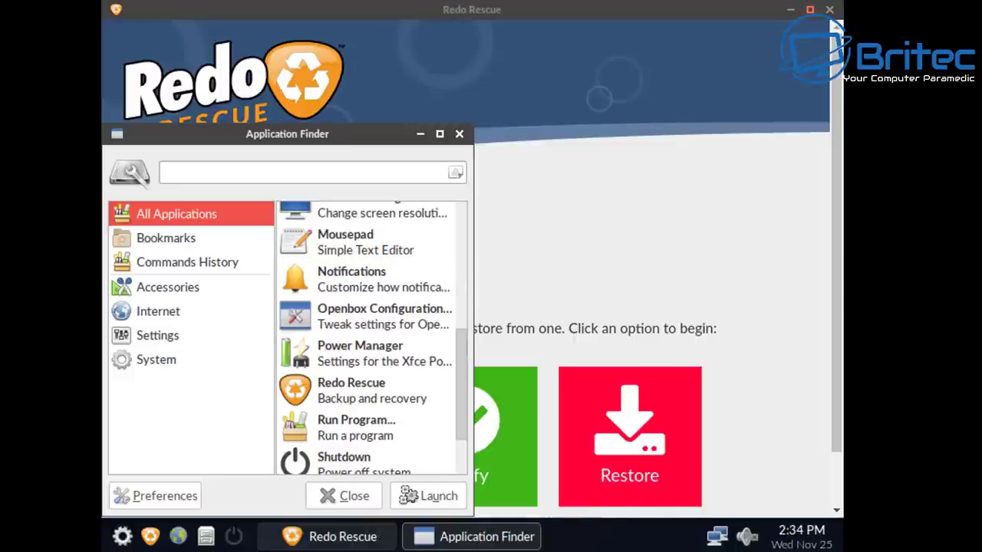
{"action": "left_click", "coordinate": [157, 336]}
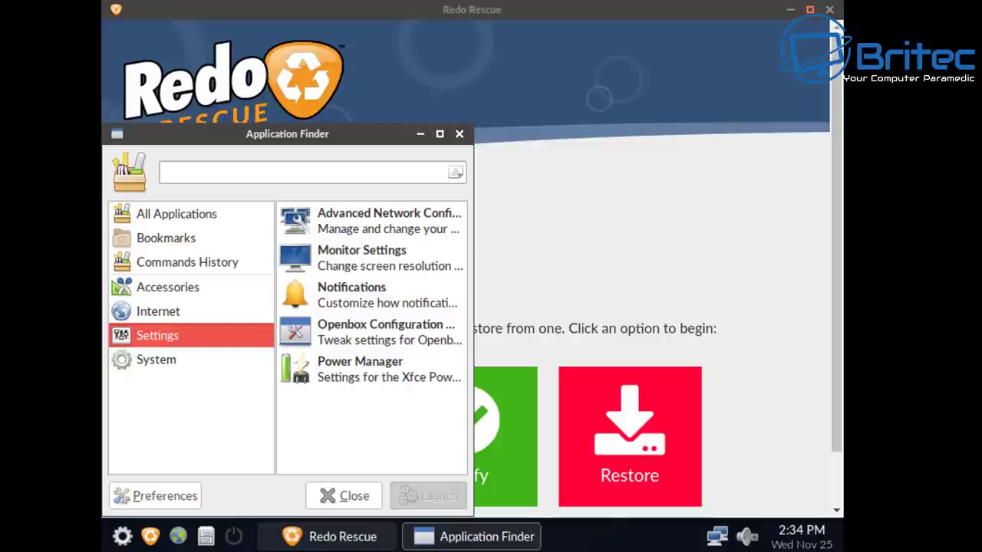
{"action": "left_click", "coordinate": [156, 360]}
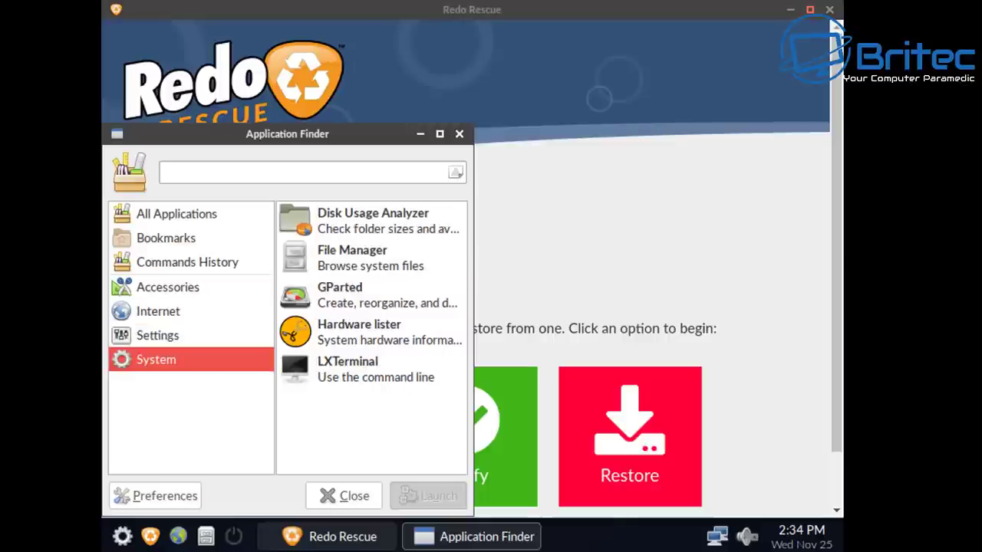
Return to the Redo Rescue window and start a backup to reach the source drive selection.
{"action": "key", "text": "alt+Tab"}
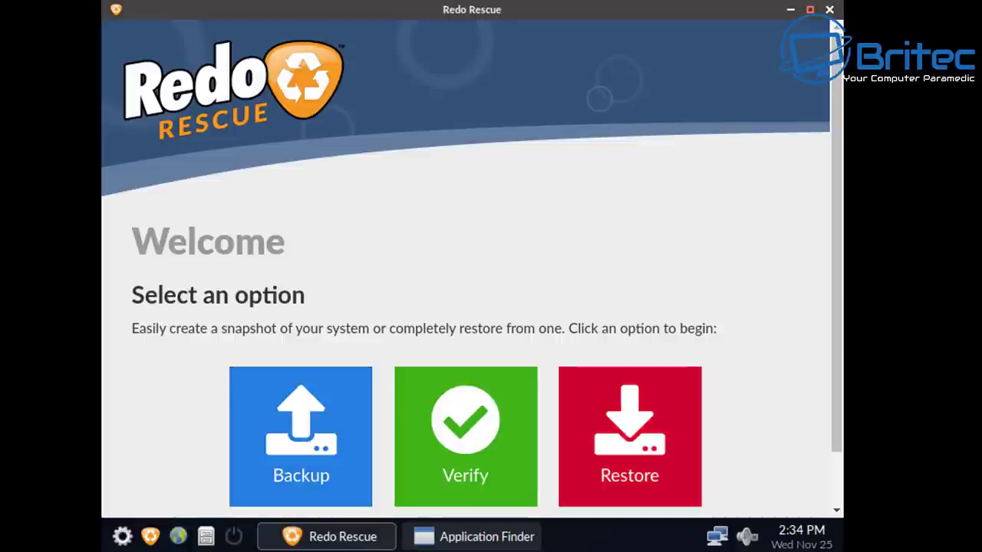
{"action": "key", "text": "Return"}
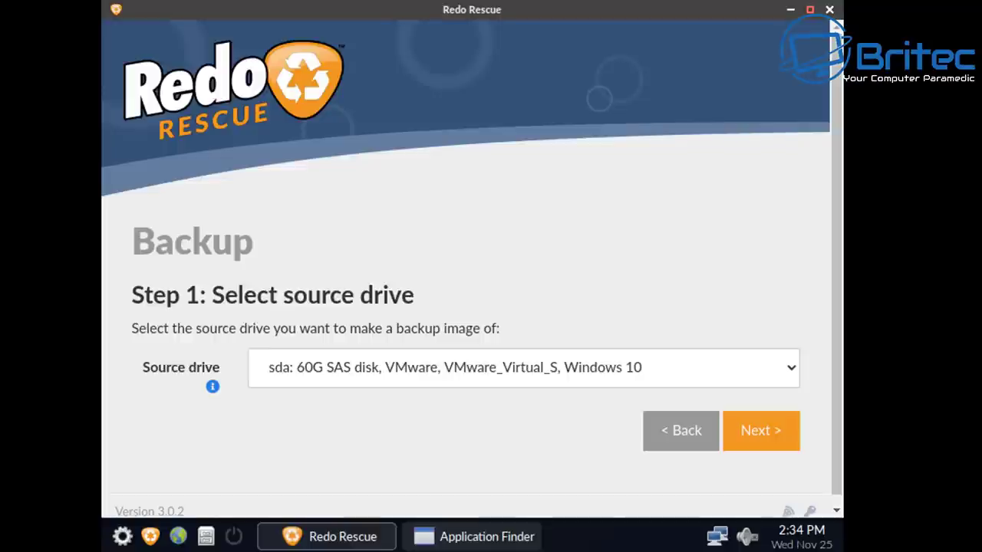
Select the sda Windows 10 disk as source, include sda1 and sda2, and continue to the destination drive selection.
{"action": "key", "text": "alt+Down"}
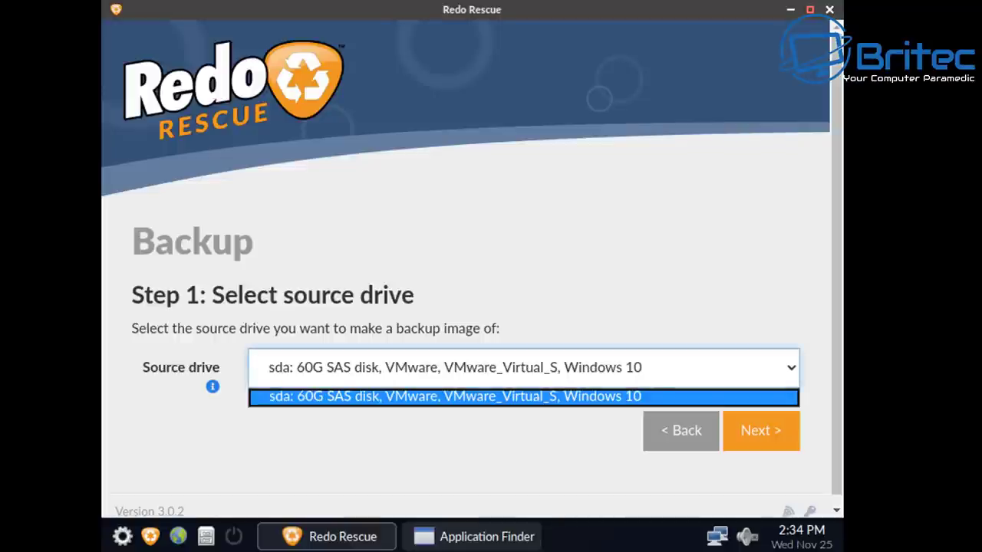
{"action": "key", "text": "Return"}
{"action": "key", "text": "Tab"}
{"action": "key", "text": "Tab"}
{"action": "key", "text": "Return"}
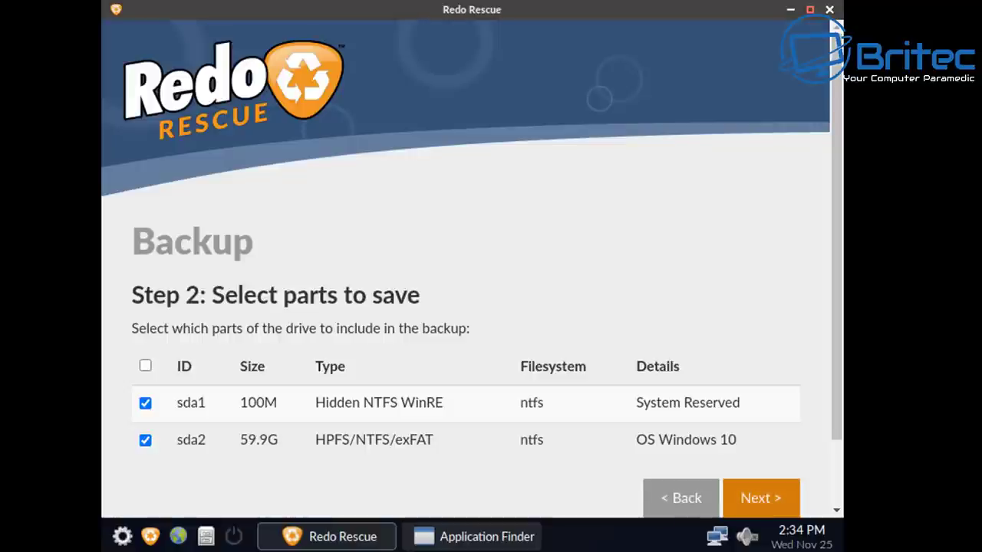
{"action": "scroll", "coordinate": [472, 269], "scroll_direction": "down", "scroll_amount": 2}
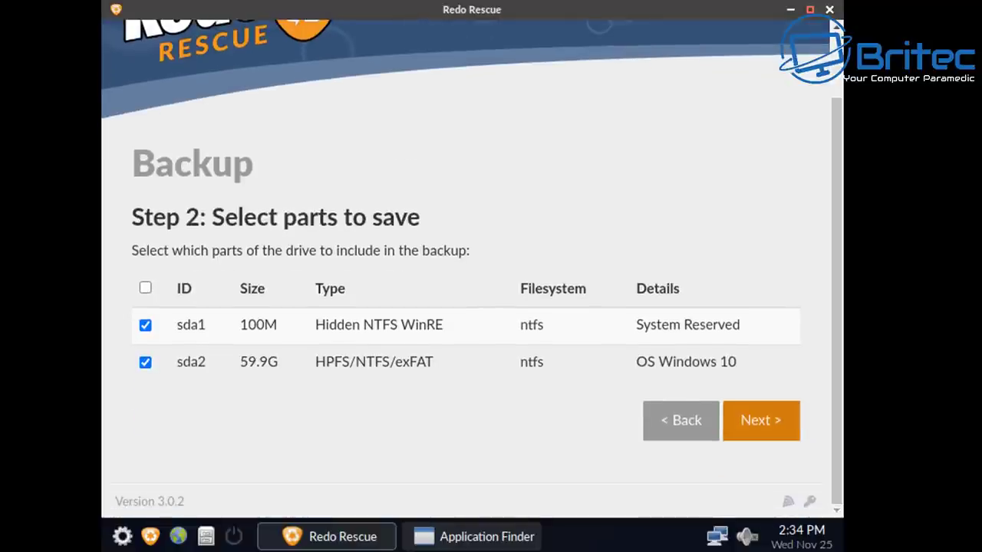
{"action": "left_click", "coordinate": [760, 420]}
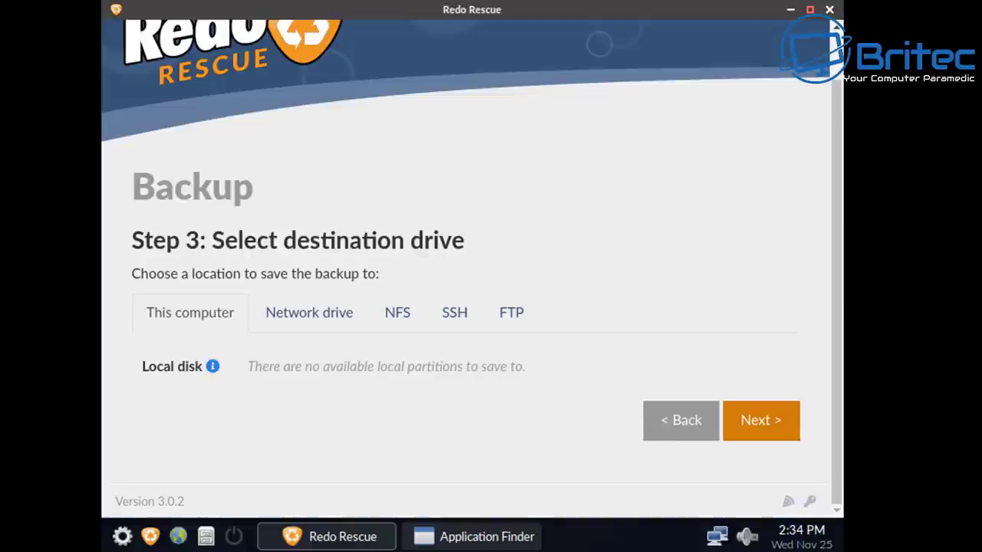
Check the local destination options, then reload the backup wizard to return to the source drive selection.
{"action": "scroll", "coordinate": [472, 269], "scroll_direction": "up", "scroll_amount": 2}
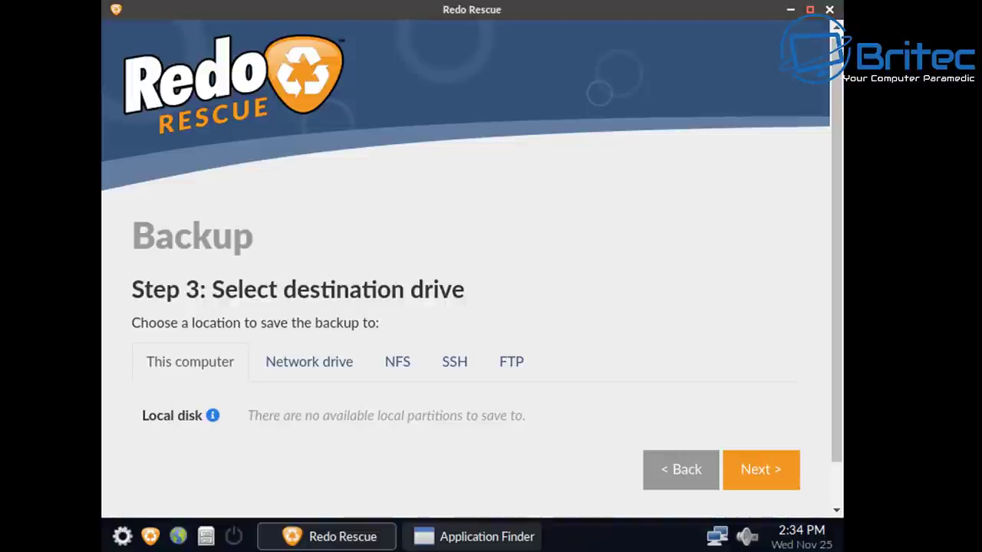
{"action": "scroll", "coordinate": [472, 268], "scroll_direction": "down", "scroll_amount": 2}
{"action": "right_click", "coordinate": [344, 106]}
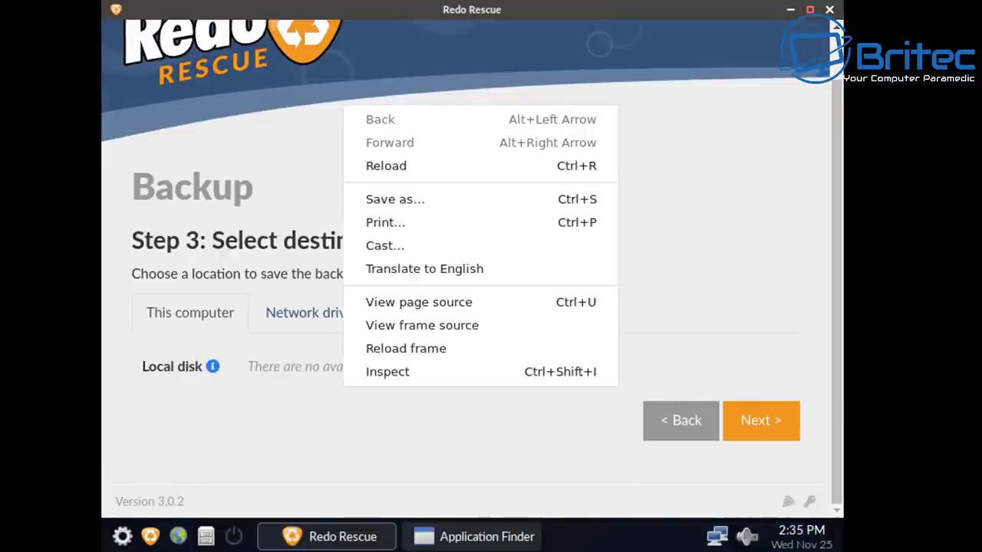
{"action": "key", "text": "Return"}
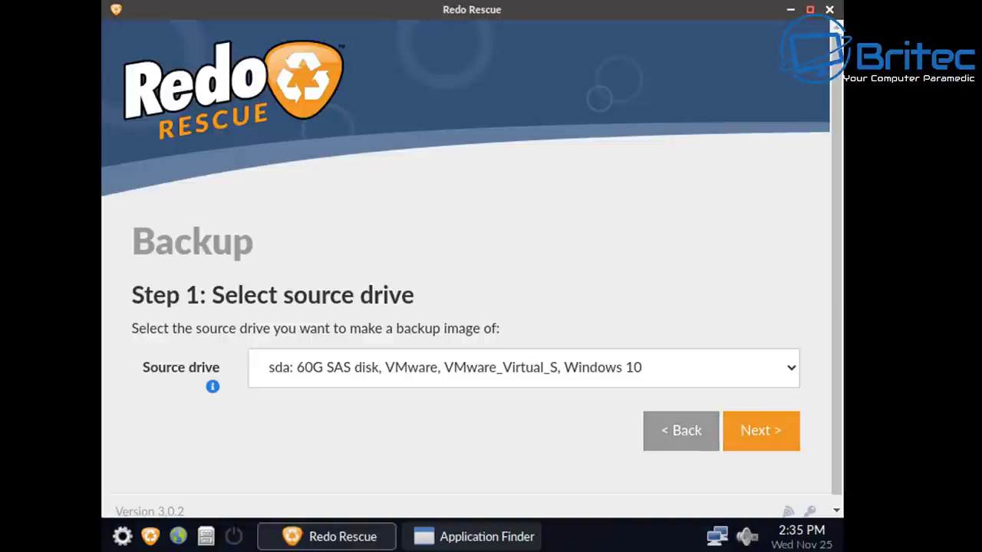
Keep the 60G sda Windows 10 disk as source, include partitions sda1 and sda2, and continue to the destination drive selection.
{"action": "left_click", "coordinate": [524, 368]}
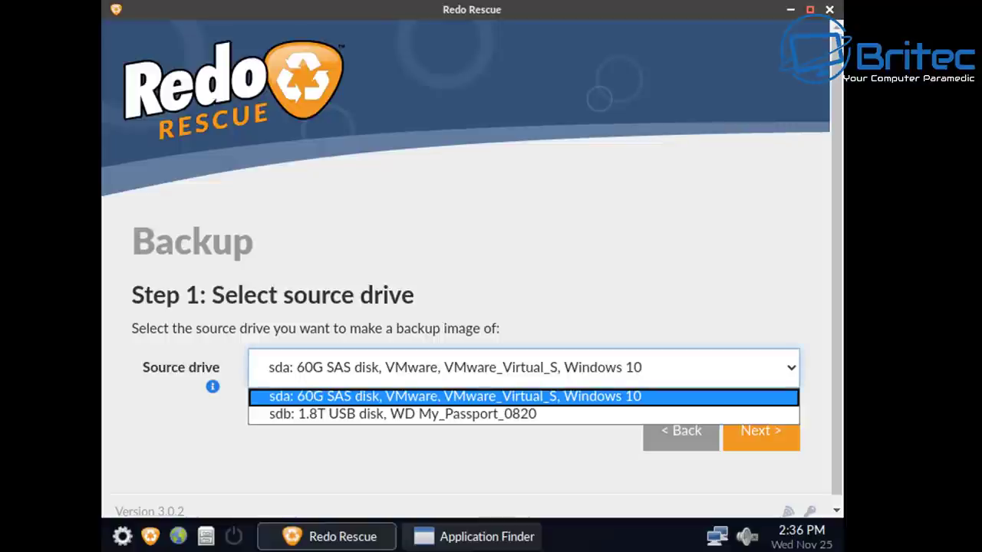
{"action": "key", "text": "Down"}
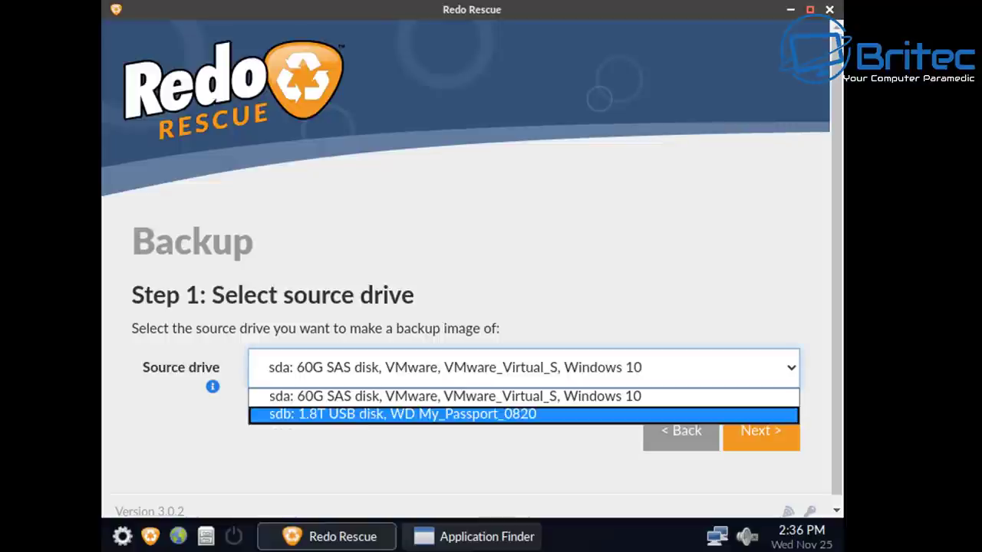
{"action": "key", "text": "Up"}
{"action": "key", "text": "Return"}
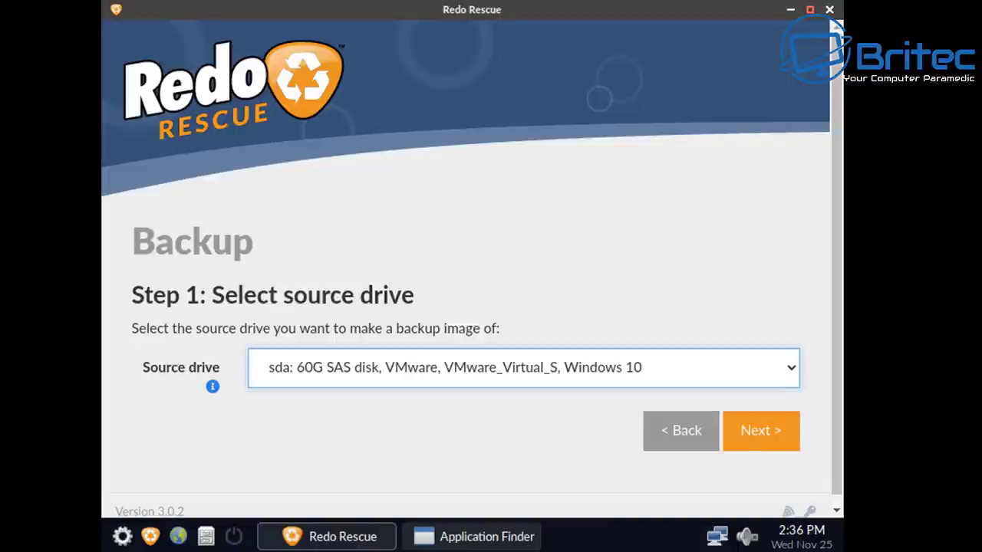
{"action": "left_click", "coordinate": [760, 431]}
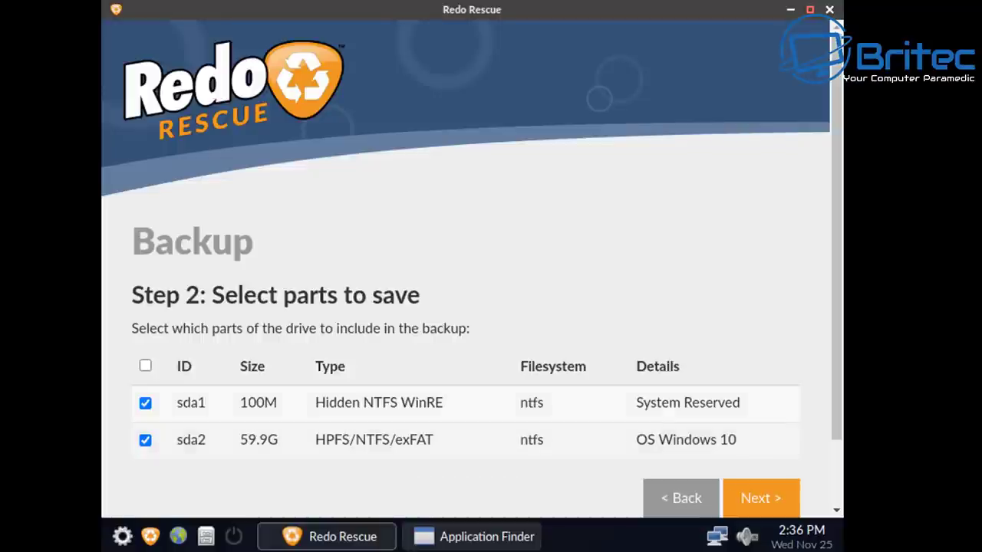
{"action": "left_click", "coordinate": [760, 498]}
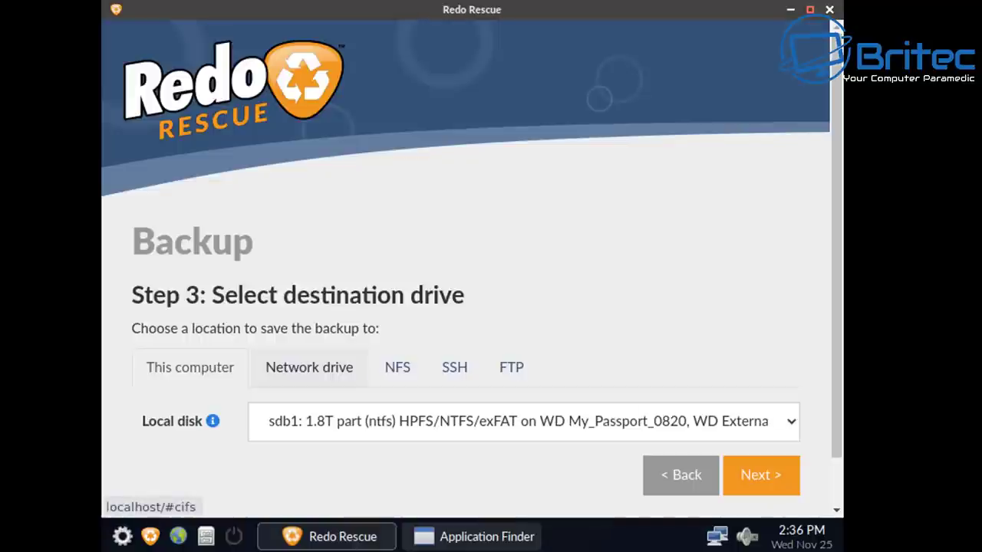
Search the network for shared drives to use as the backup destination and dismiss the search message.
{"action": "left_click", "coordinate": [310, 367]}
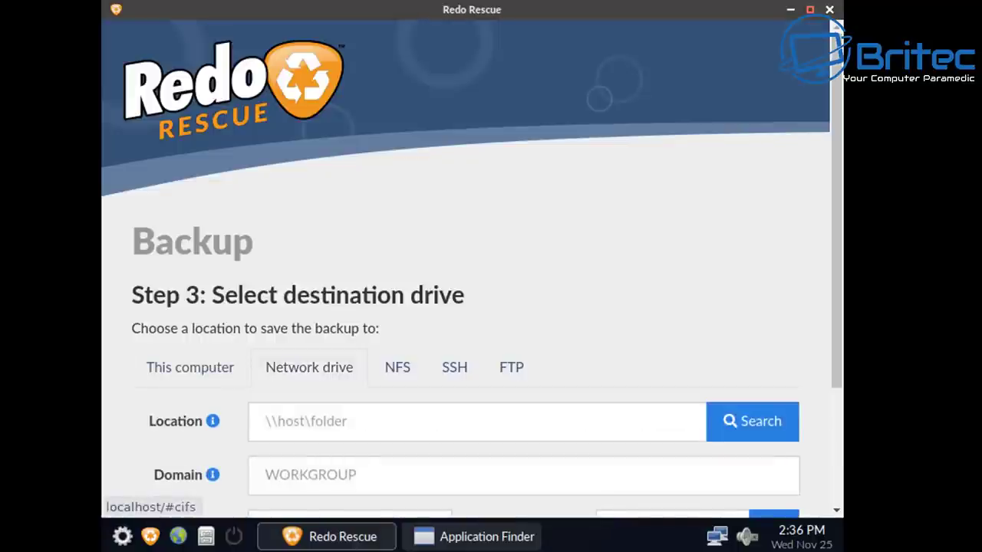
{"action": "mouse_move", "coordinate": [212, 421]}
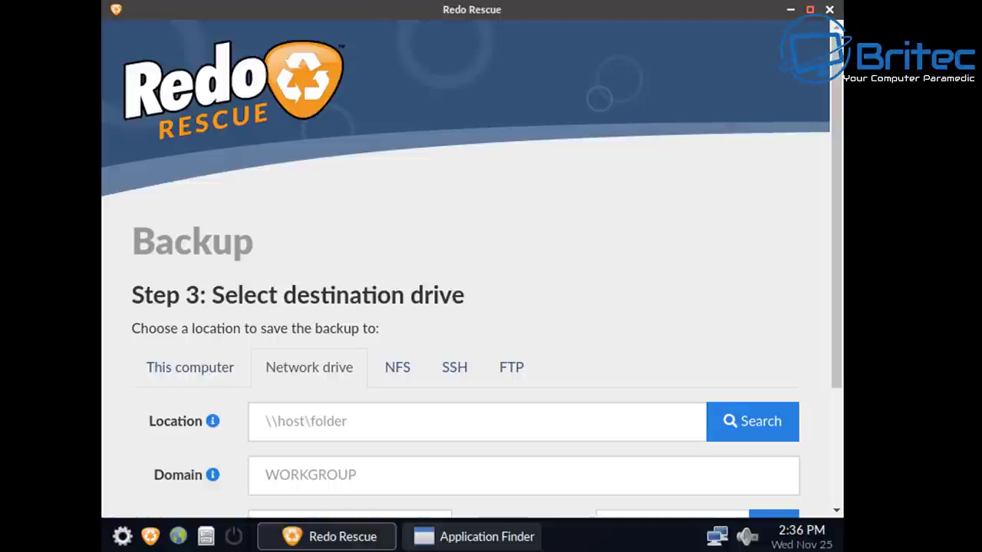
{"action": "left_click", "coordinate": [266, 422]}
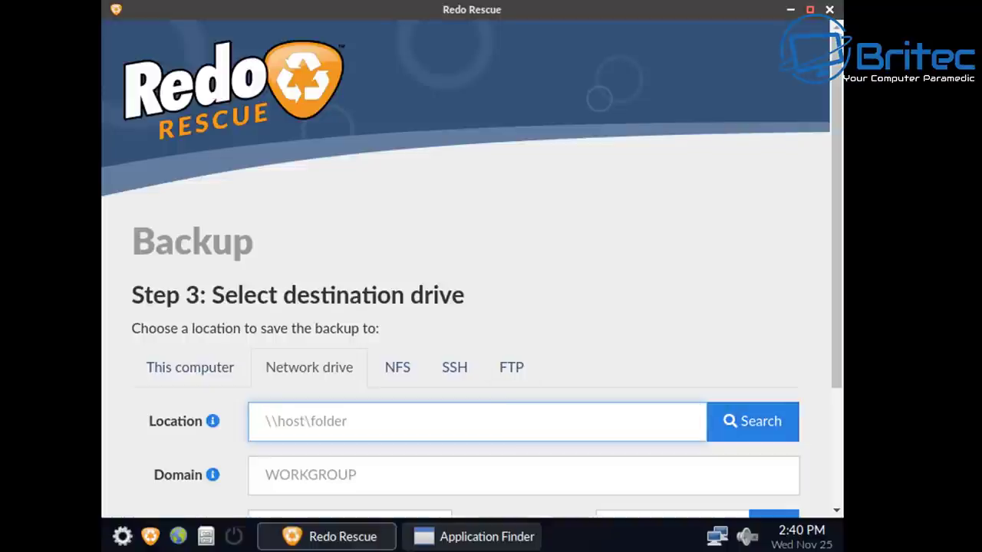
{"action": "left_click", "coordinate": [753, 422]}
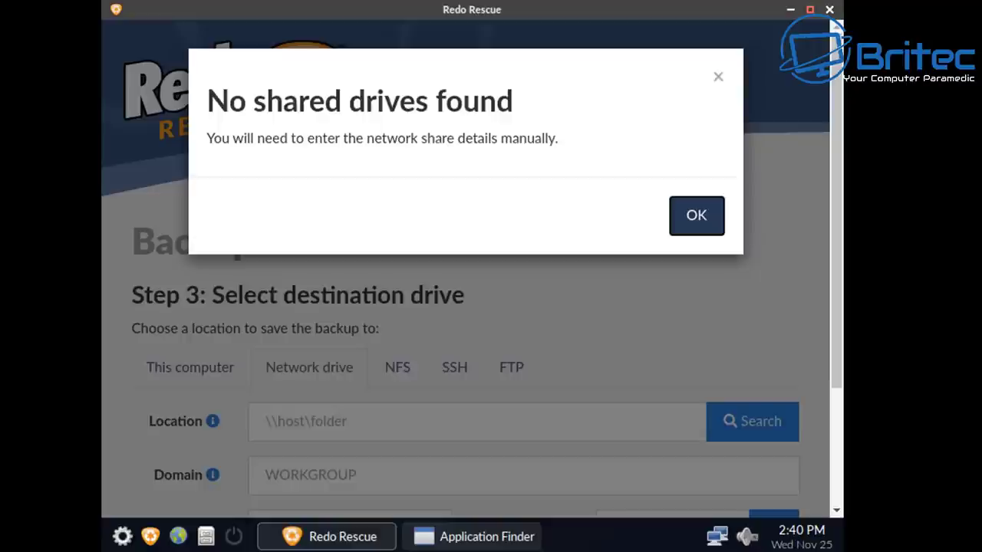
{"action": "key", "text": "Return"}
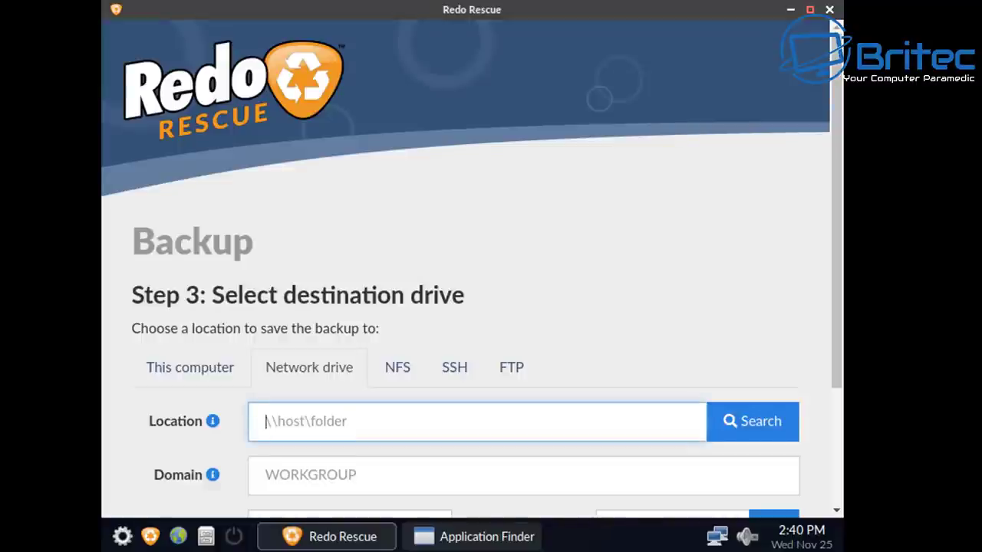
Examine the remaining network drive fields and the NFS, SSH and FTP destination options.
{"action": "scroll", "coordinate": [472, 307], "scroll_direction": "down", "scroll_amount": 3}
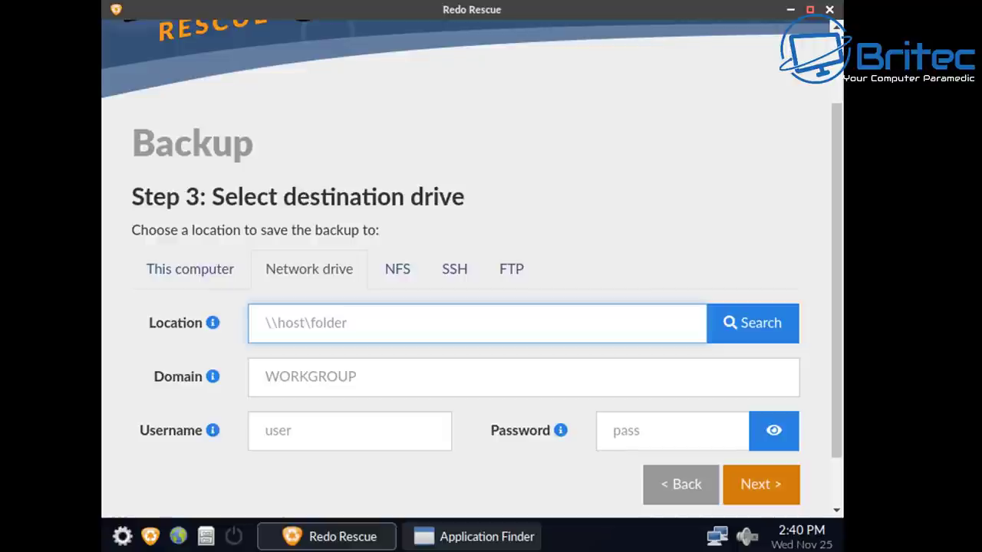
{"action": "scroll", "coordinate": [472, 307], "scroll_direction": "up", "scroll_amount": 2}
{"action": "left_click", "coordinate": [397, 316]}
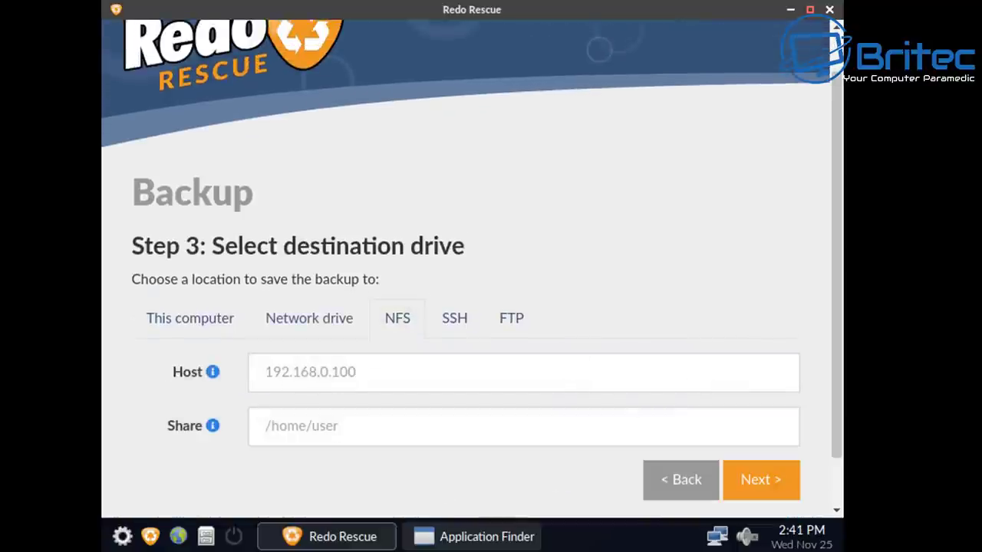
{"action": "left_click", "coordinate": [454, 317]}
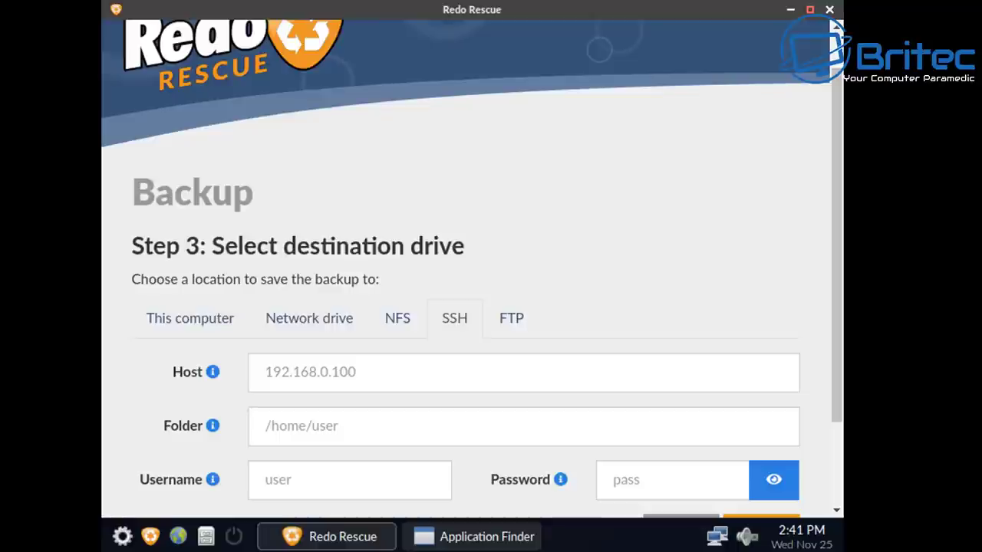
{"action": "left_click", "coordinate": [511, 317]}
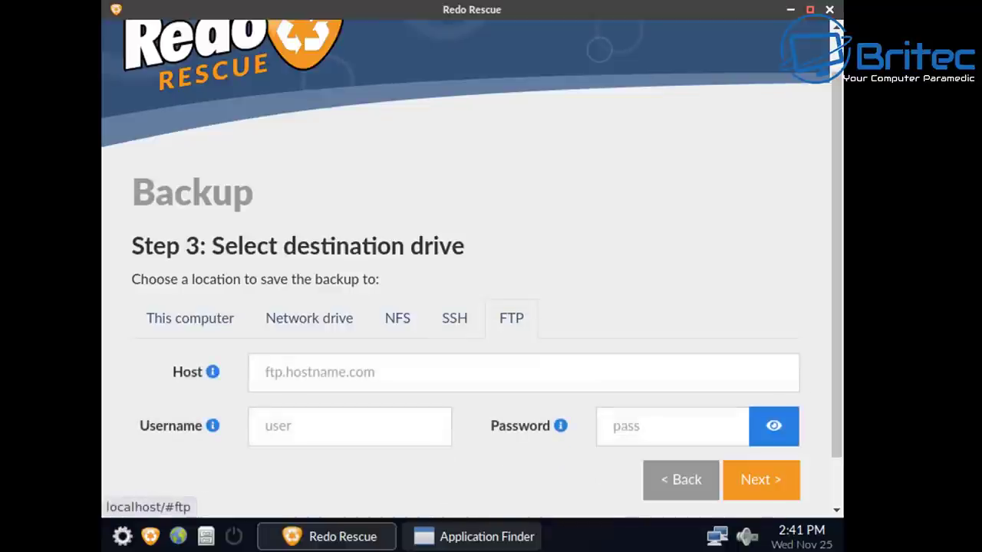
Set the local disk sdb1 on the WD My_Passport_0820 as destination and save the backup in the /Redo backup folder.
{"action": "left_click", "coordinate": [190, 318]}
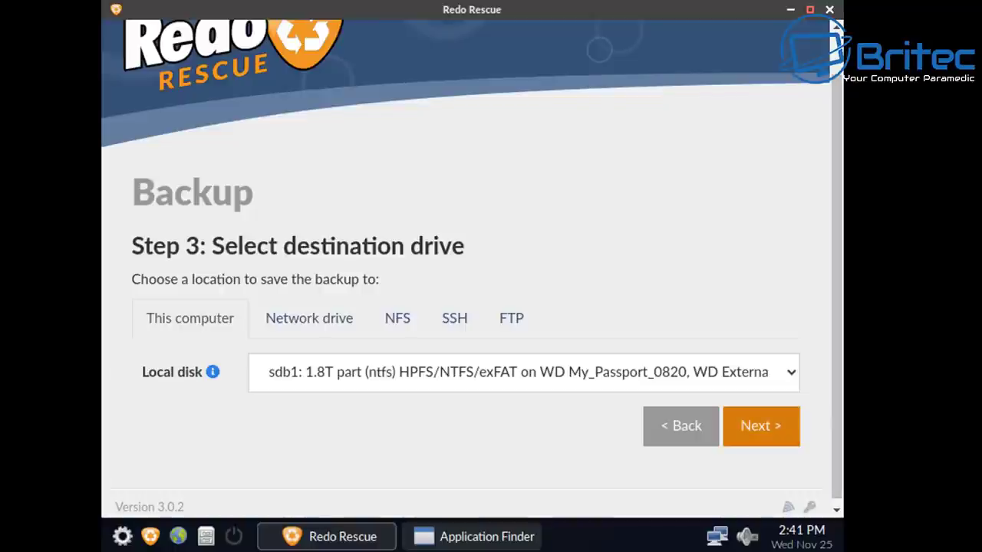
{"action": "left_click", "coordinate": [760, 426]}
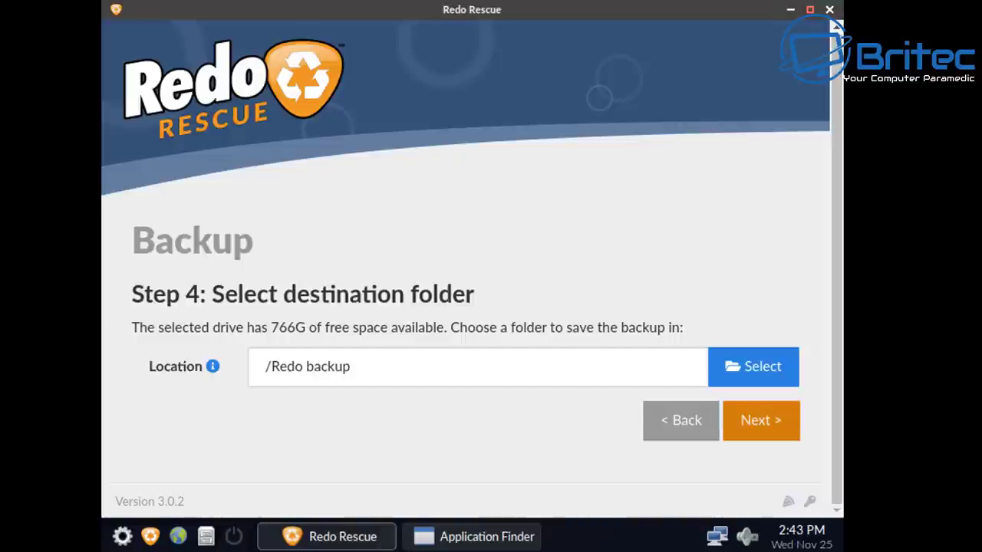
{"action": "left_click", "coordinate": [761, 420]}
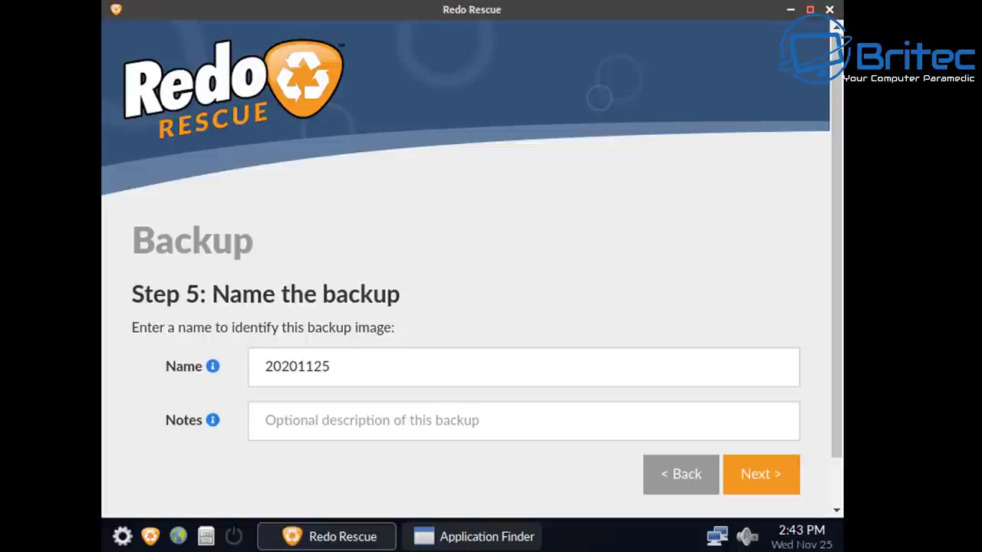
Keep the backup name 20201125, add the note "Windows10-25/11/20" and start creating the backup image.
{"action": "left_click", "coordinate": [266, 420]}
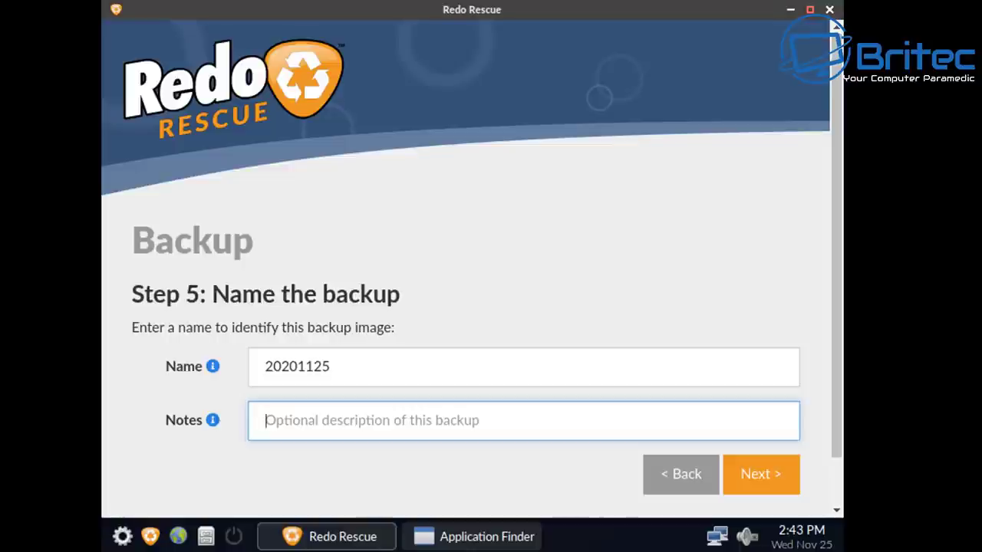
{"action": "type", "text": "Windows"}
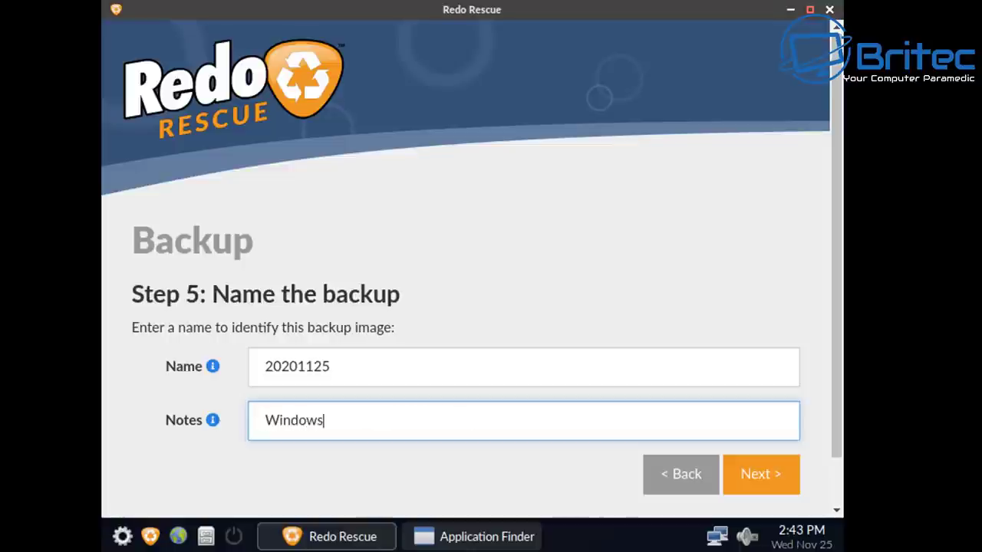
{"action": "type", "text": "10-"}
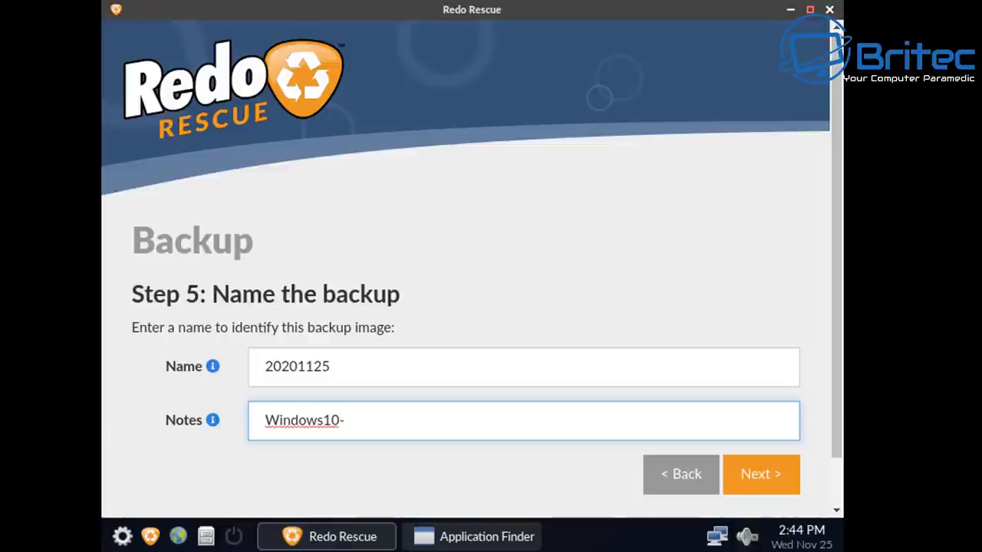
{"action": "type", "text": "25/11/20"}
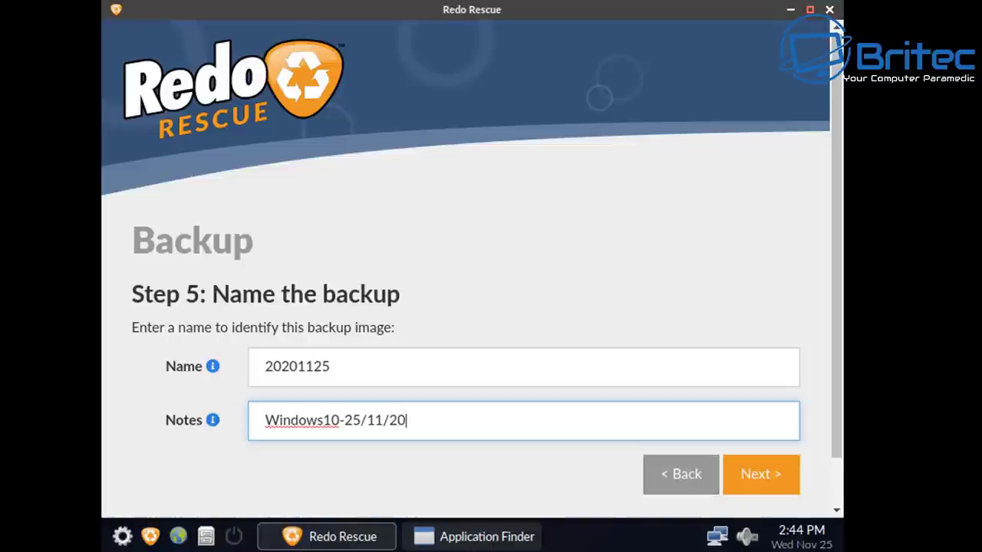
{"action": "left_click", "coordinate": [760, 474]}
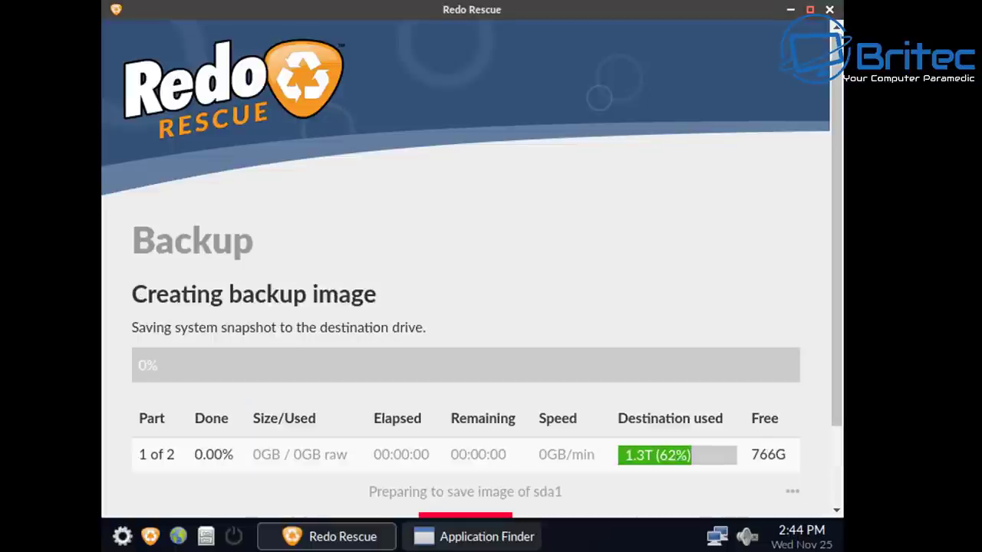
Follow the backup progress until it finishes, dismiss the completion message and exit Redo Rescue.
{"action": "scroll", "coordinate": [472, 269], "scroll_direction": "down", "scroll_amount": 2}
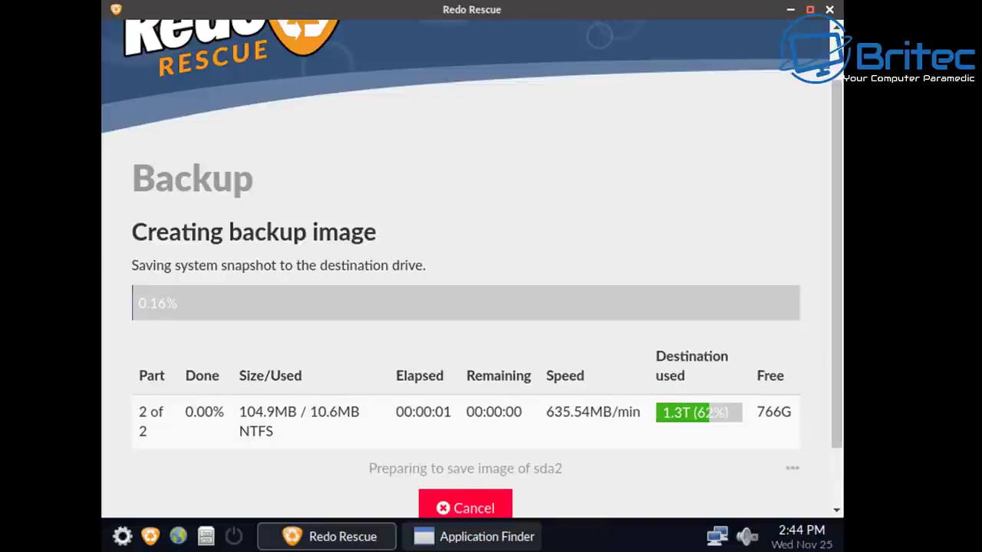
{"action": "scroll", "coordinate": [472, 268], "scroll_direction": "up", "scroll_amount": 2}
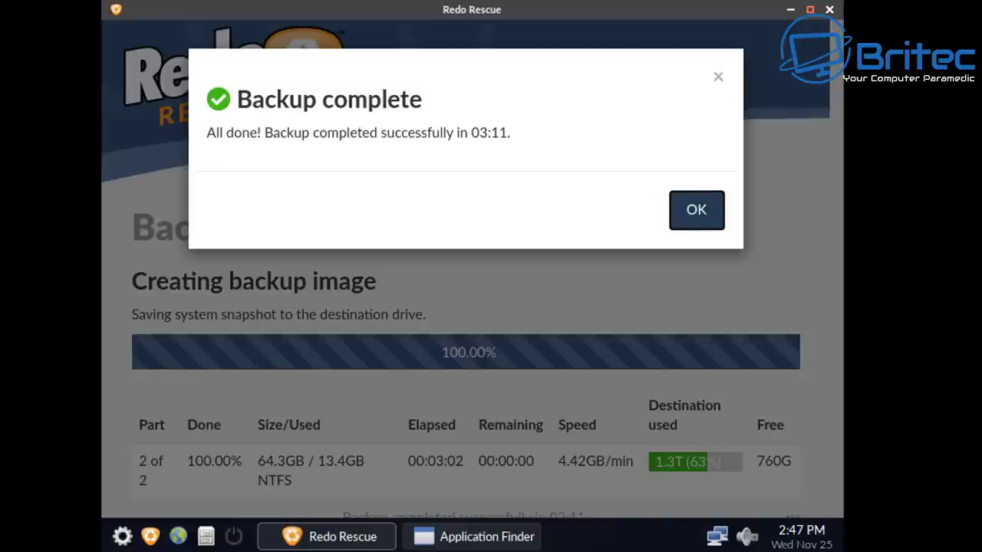
{"action": "key", "text": "Return"}
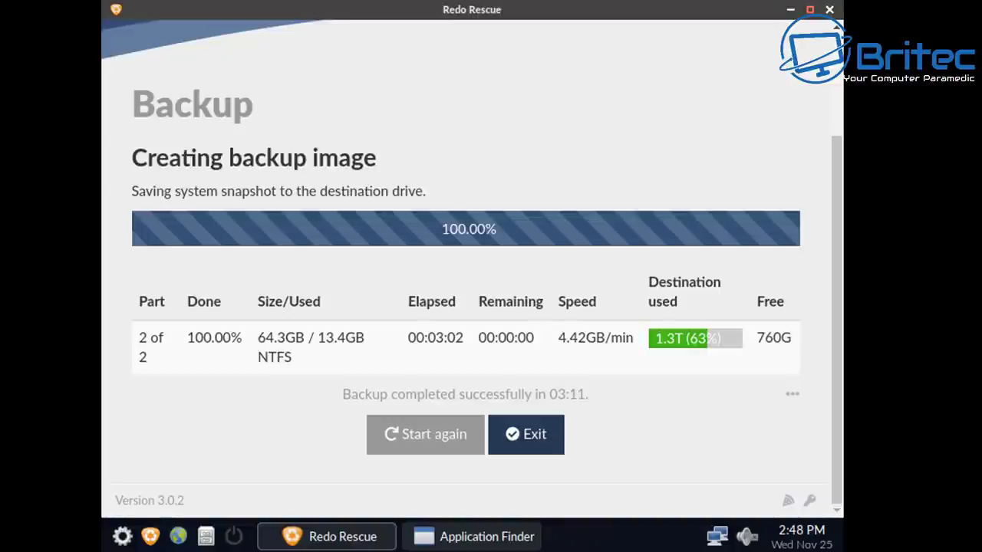
{"action": "key", "text": "Return"}
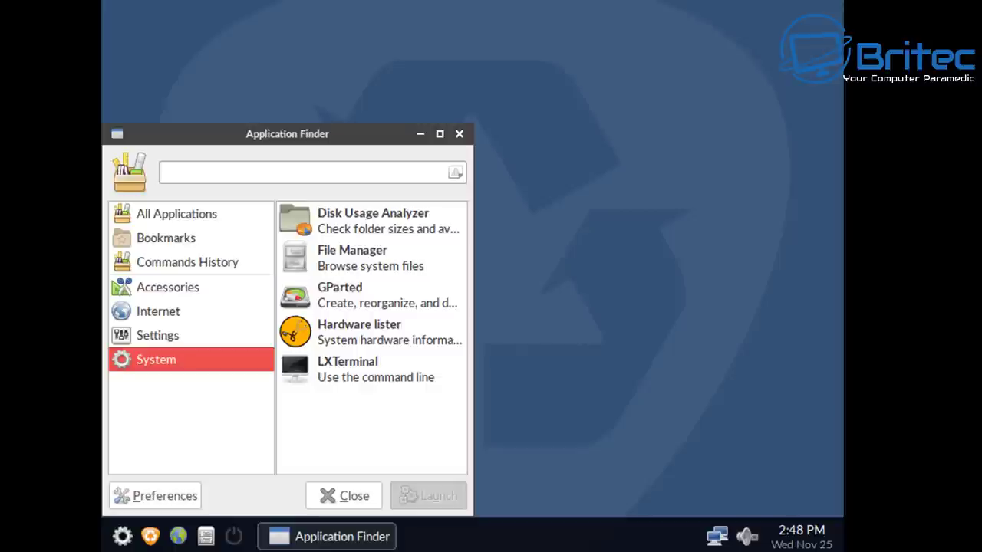
Launch GParted from the System applications to view the partitions of the system drive.
{"action": "left_click", "coordinate": [372, 220]}
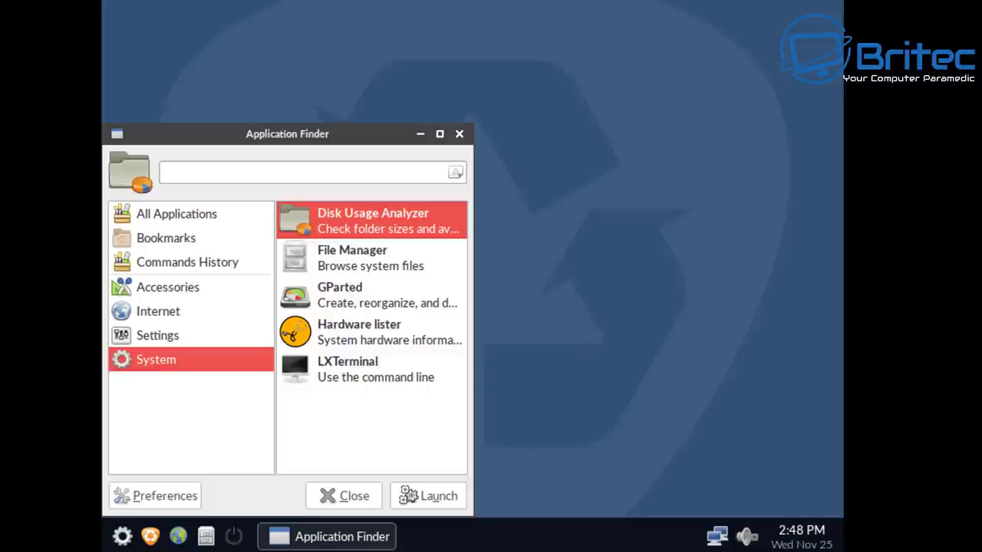
{"action": "left_click", "coordinate": [372, 295]}
{"action": "key", "text": "Return"}
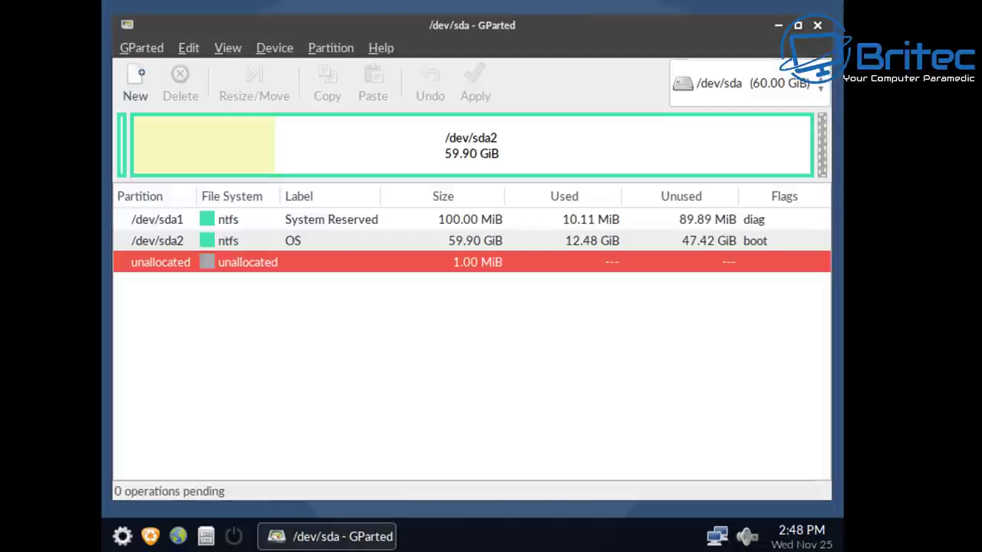
Select the OS partition /dev/sda2 to inspect it, and close GParted.
{"action": "left_click", "coordinate": [307, 241]}
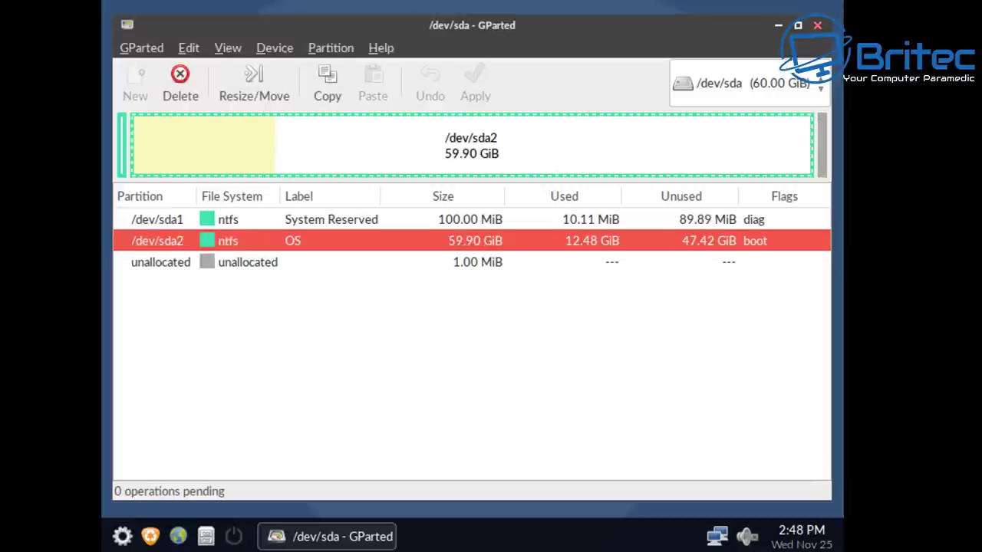
{"action": "left_click", "coordinate": [818, 26]}
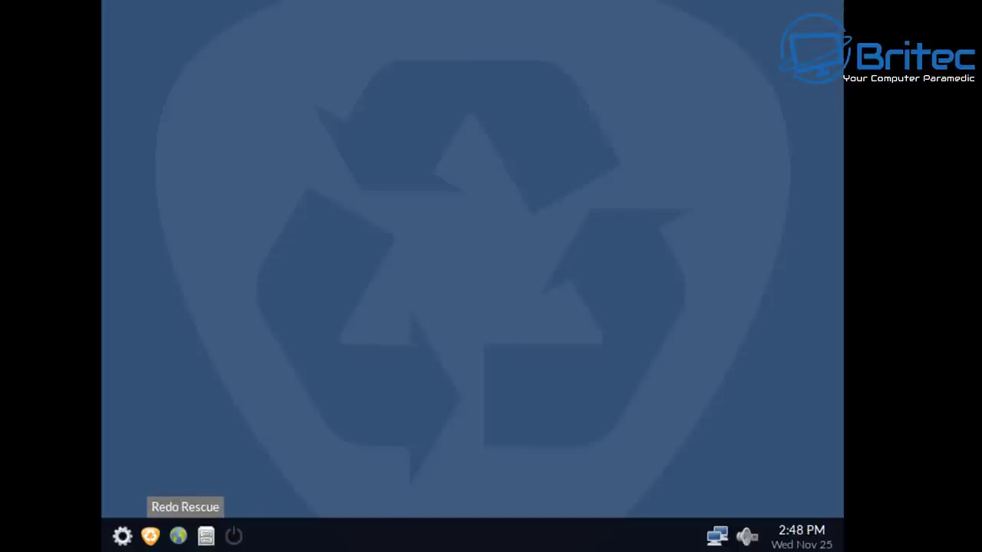
Start a restore in Redo Rescue with the local disk sdb1 on the WD My_Passport_0820 as source drive.
{"action": "left_click", "coordinate": [151, 536]}
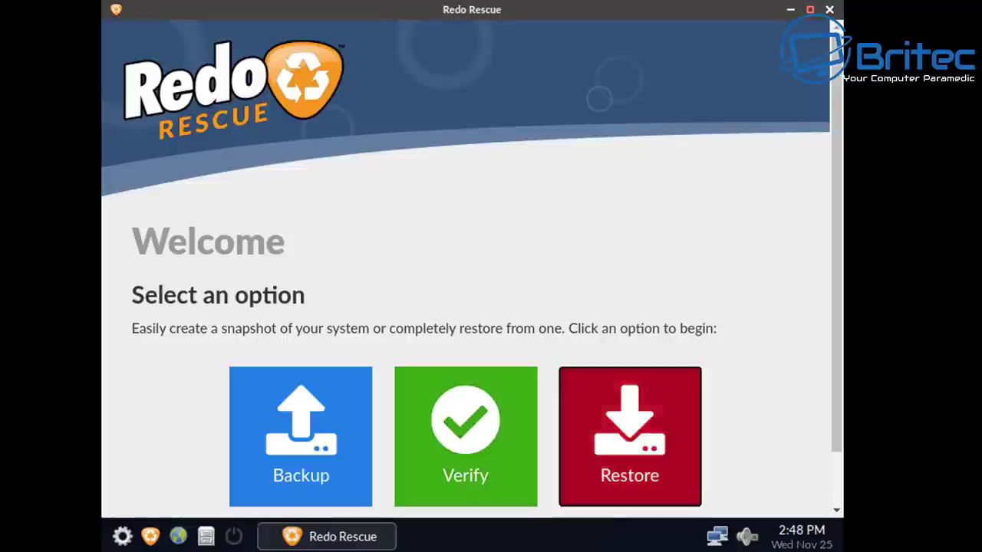
{"action": "left_click", "coordinate": [630, 434]}
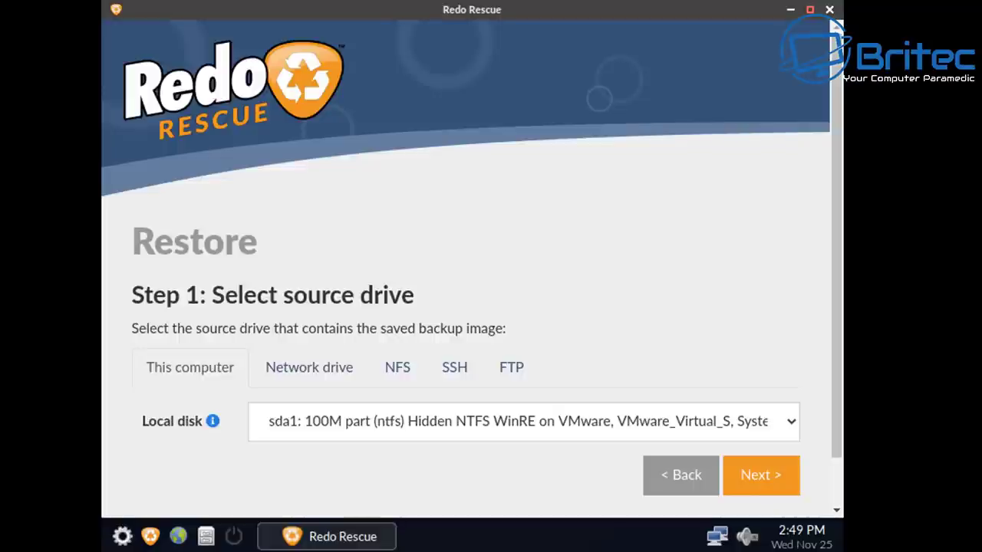
{"action": "left_click", "coordinate": [523, 421]}
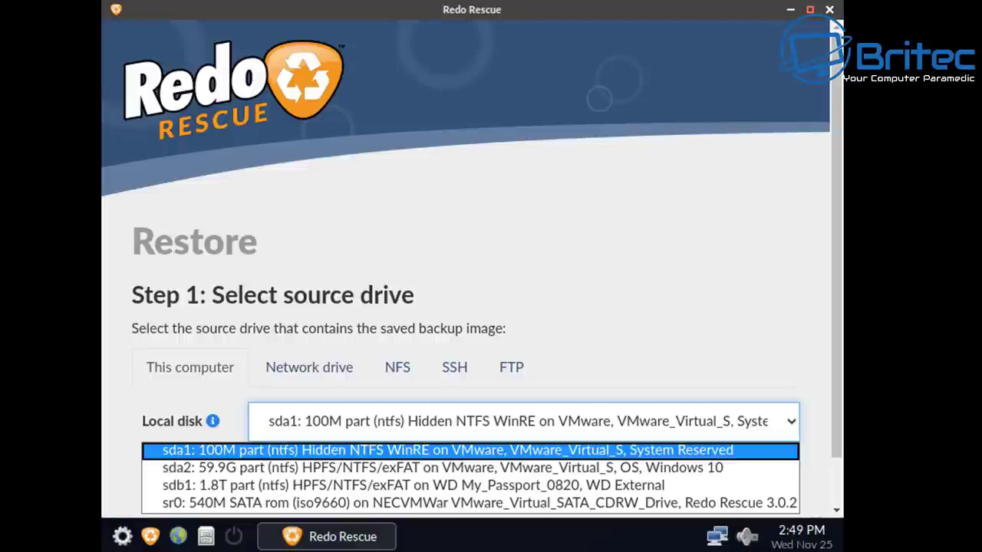
{"action": "key", "text": "Down"}
{"action": "key", "text": "Down"}
{"action": "key", "text": "Return"}
{"action": "key", "text": "Tab"}
{"action": "key", "text": "Return"}
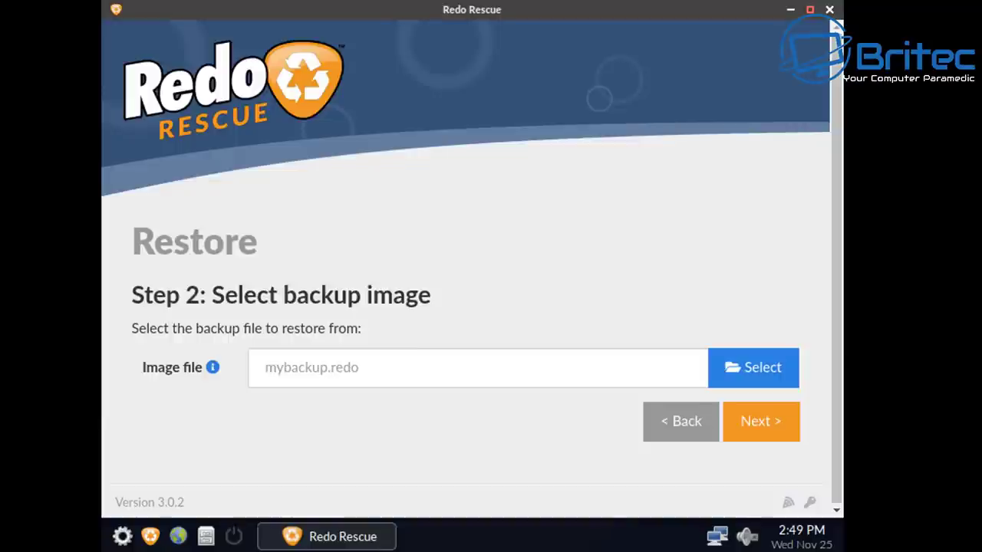
Choose 20201125.redo from the Redo backup folder as the image to restore and continue to the destination selection.
{"action": "left_click", "coordinate": [753, 368]}
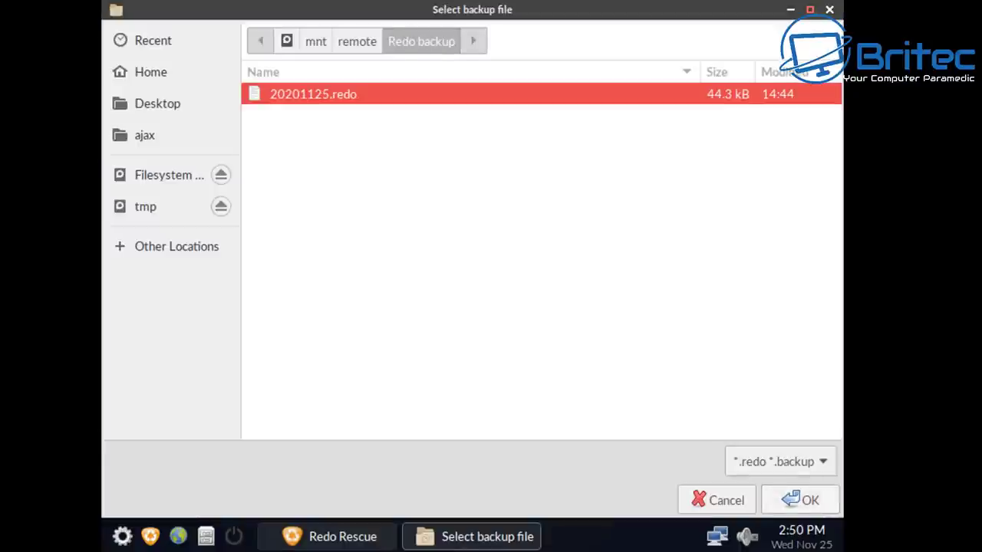
{"action": "key", "text": "Return"}
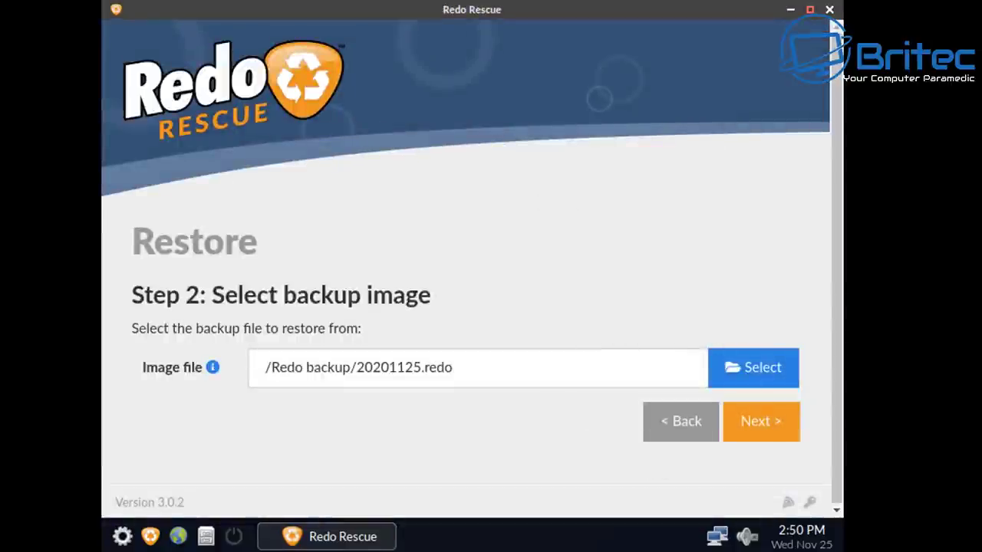
{"action": "left_click", "coordinate": [761, 421]}
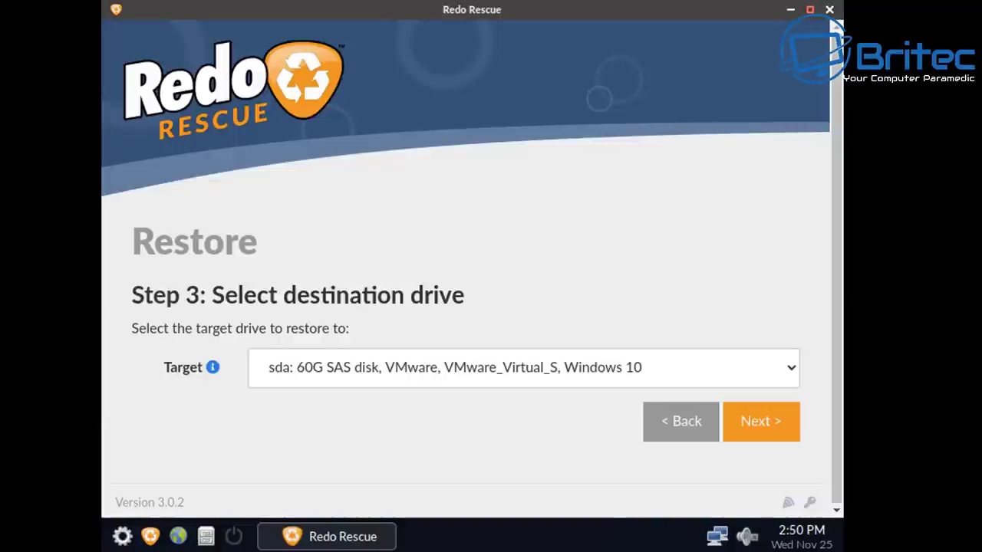
Set the 60G Windows 10 disk sda as the restore target and continue to the restore options.
{"action": "left_click", "coordinate": [521, 367]}
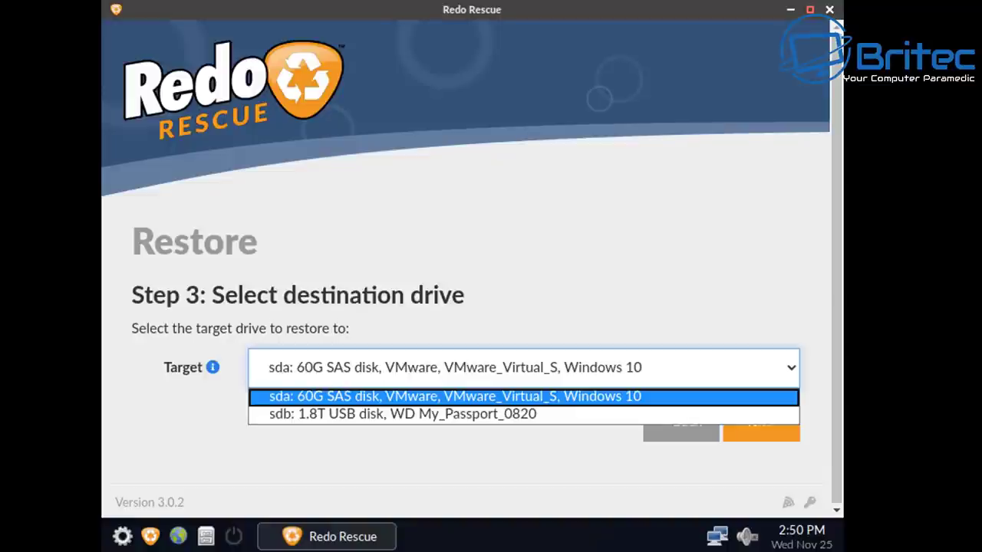
{"action": "left_click", "coordinate": [453, 396]}
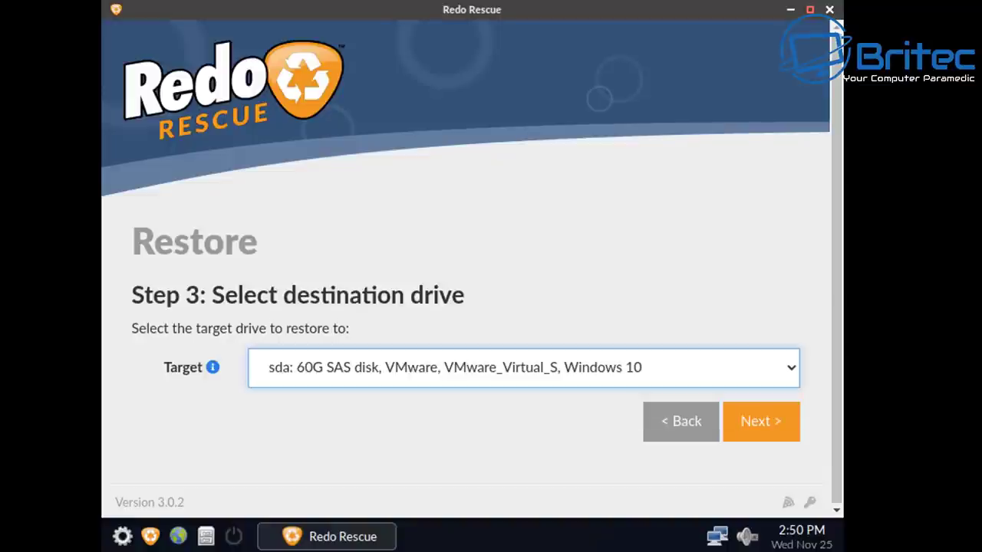
{"action": "left_click", "coordinate": [760, 432]}
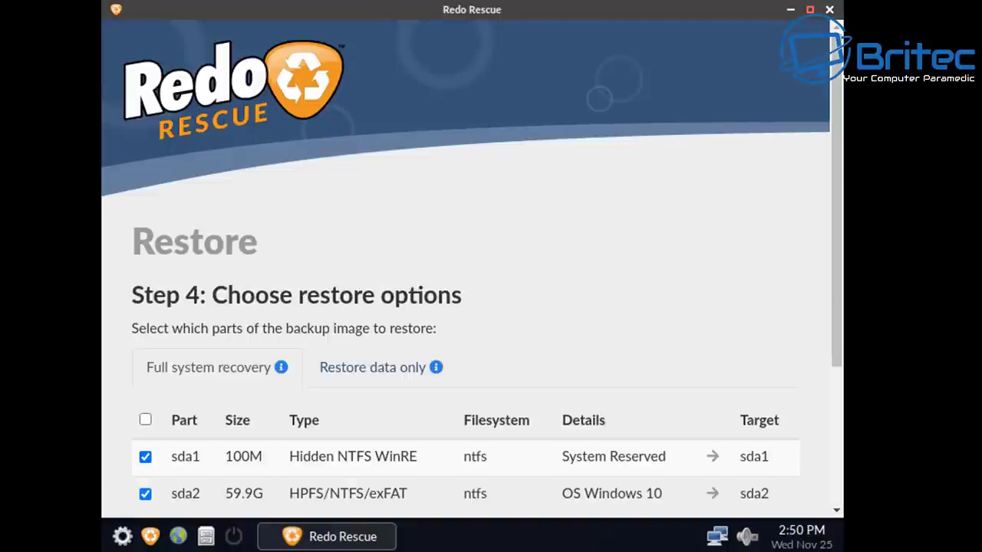
Keep full system recovery with partitions sda1 and sda2 included, and confirm overwriting the target to start the restore.
{"action": "scroll", "coordinate": [473, 268], "scroll_direction": "down", "scroll_amount": 3}
{"action": "scroll", "coordinate": [472, 267], "scroll_direction": "down", "scroll_amount": 3}
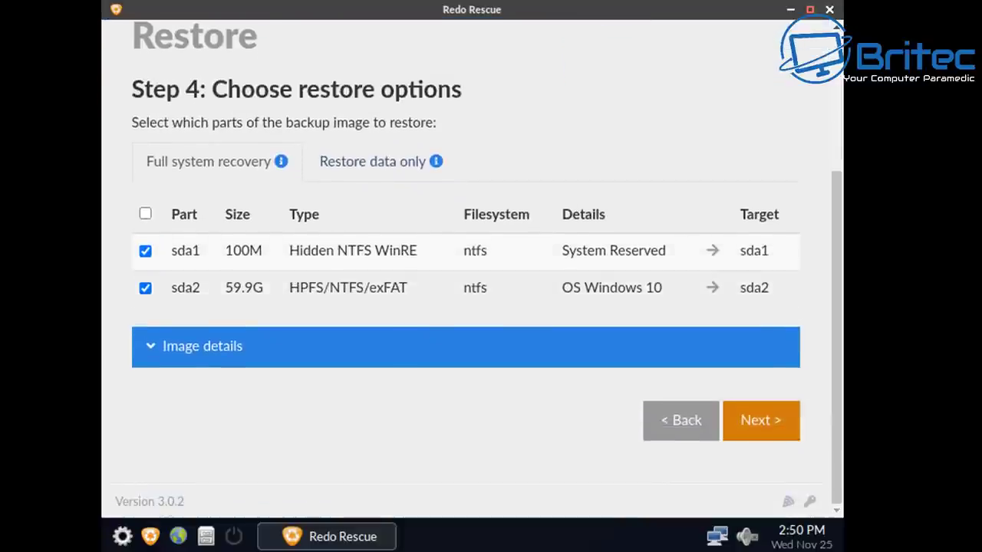
{"action": "left_click", "coordinate": [761, 421]}
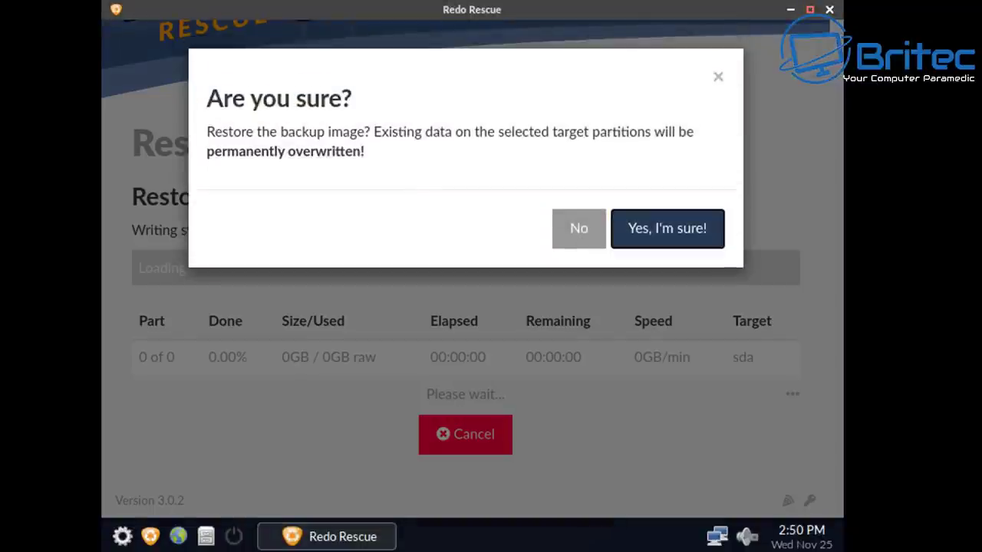
{"action": "key", "text": "Return"}
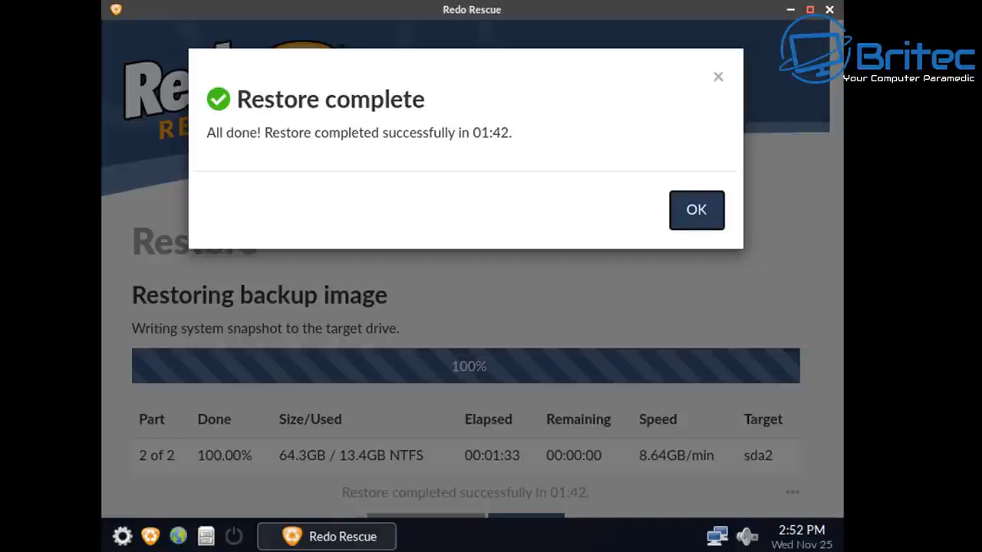
Dismiss the restore completion message and exit Redo Rescue.
{"action": "key", "text": "Return"}
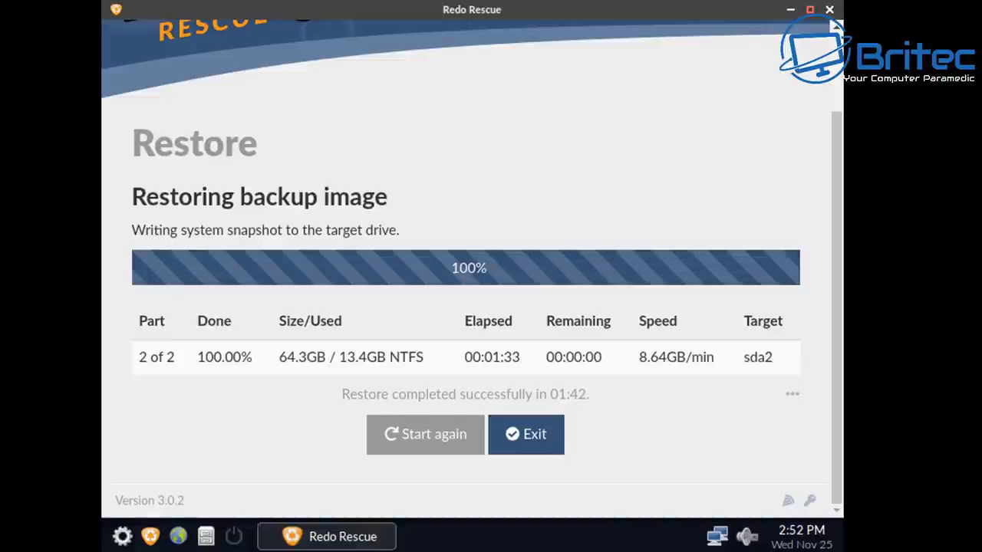
{"action": "key", "text": "Return"}
{"action": "key", "text": "Return"}
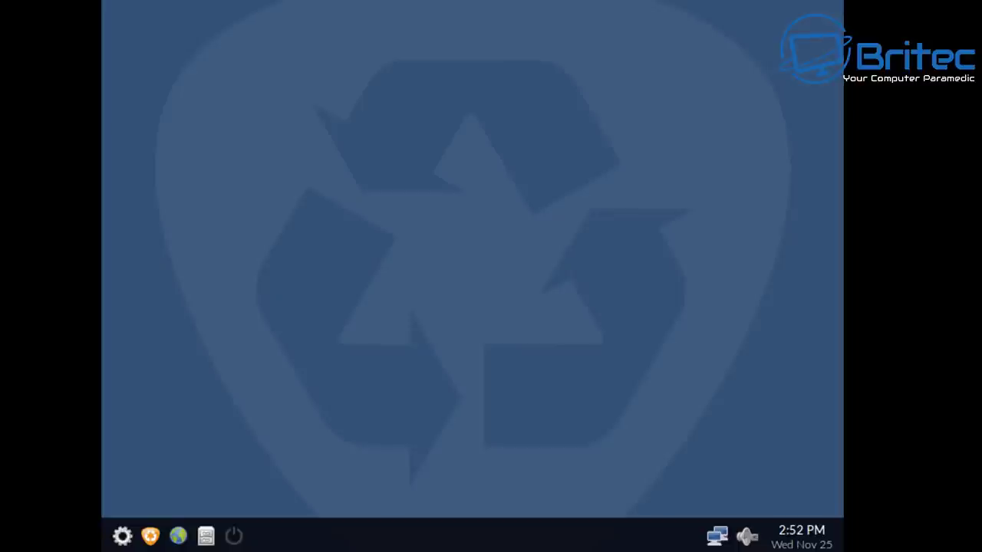
Power off the rescue system by launching Shutdown from the Application Finder.
{"action": "left_click", "coordinate": [122, 535]}
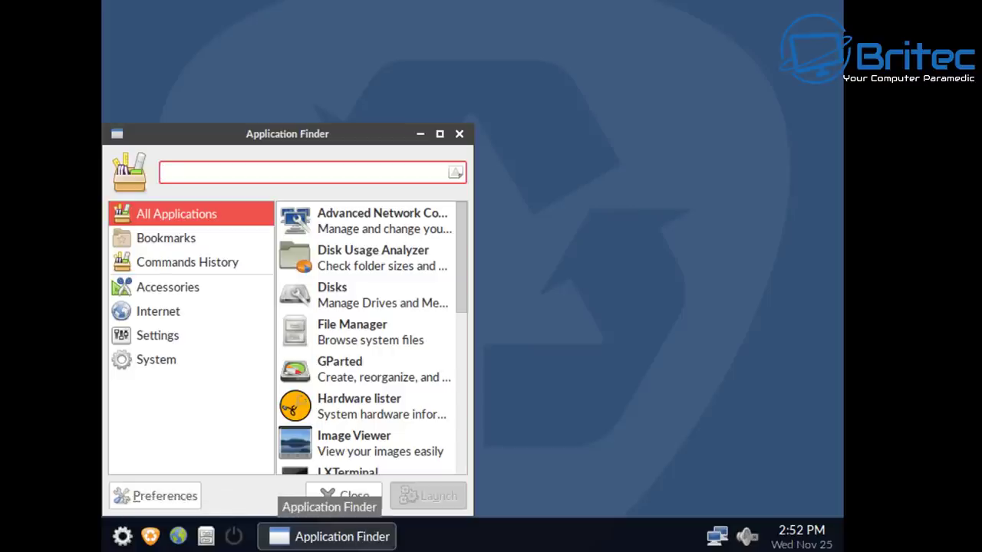
{"action": "scroll", "coordinate": [372, 338], "scroll_direction": "down", "scroll_amount": 5}
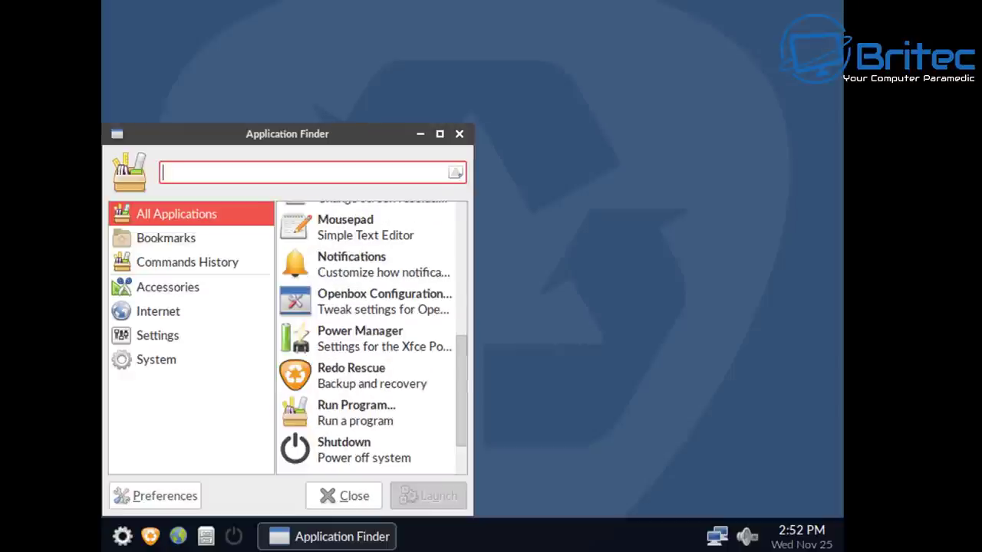
{"action": "scroll", "coordinate": [372, 337], "scroll_direction": "down", "scroll_amount": 1}
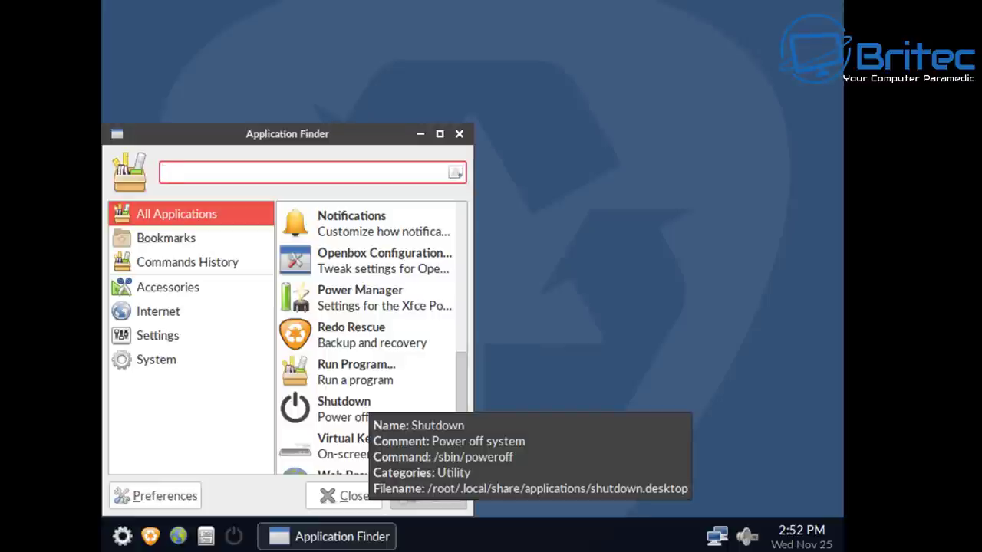
{"action": "left_click", "coordinate": [361, 407]}
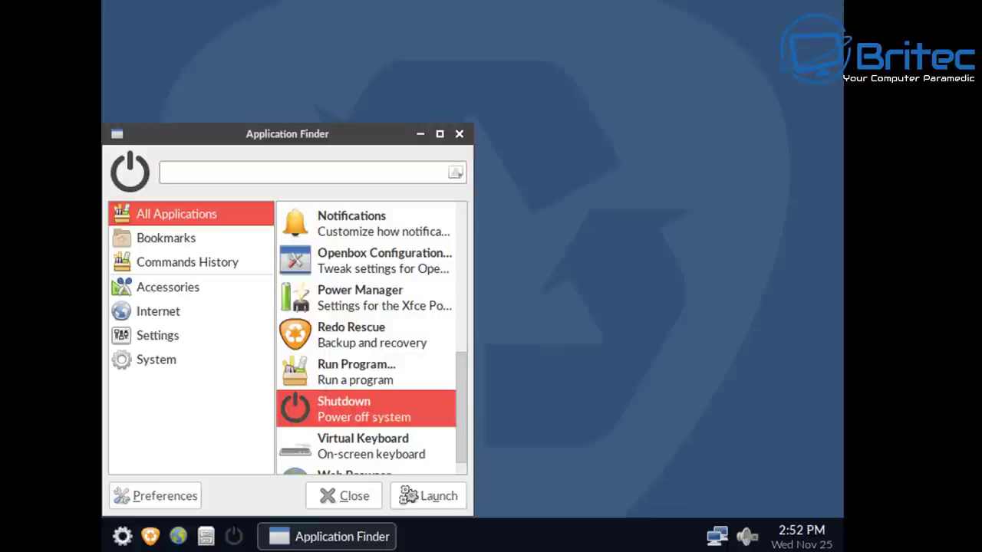
{"action": "key", "text": "Return"}
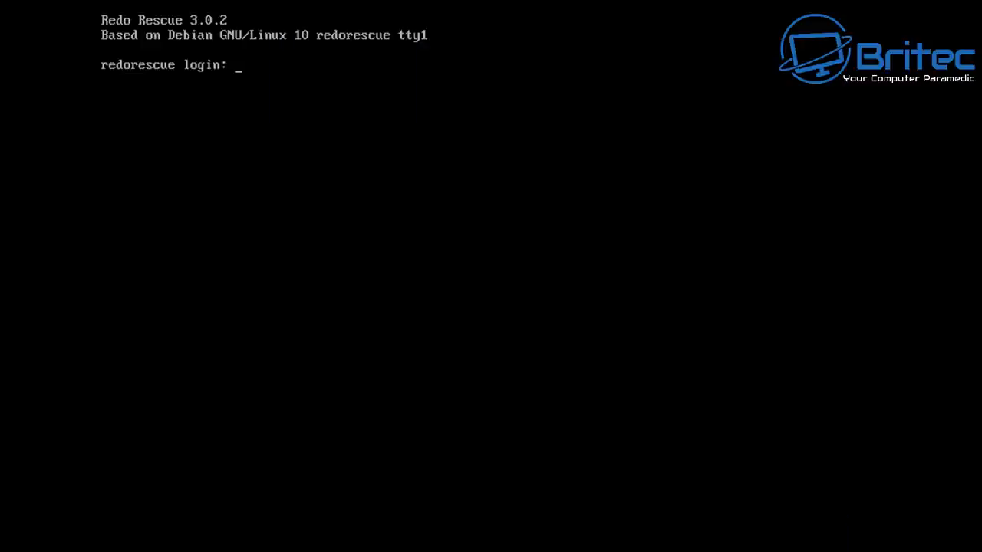